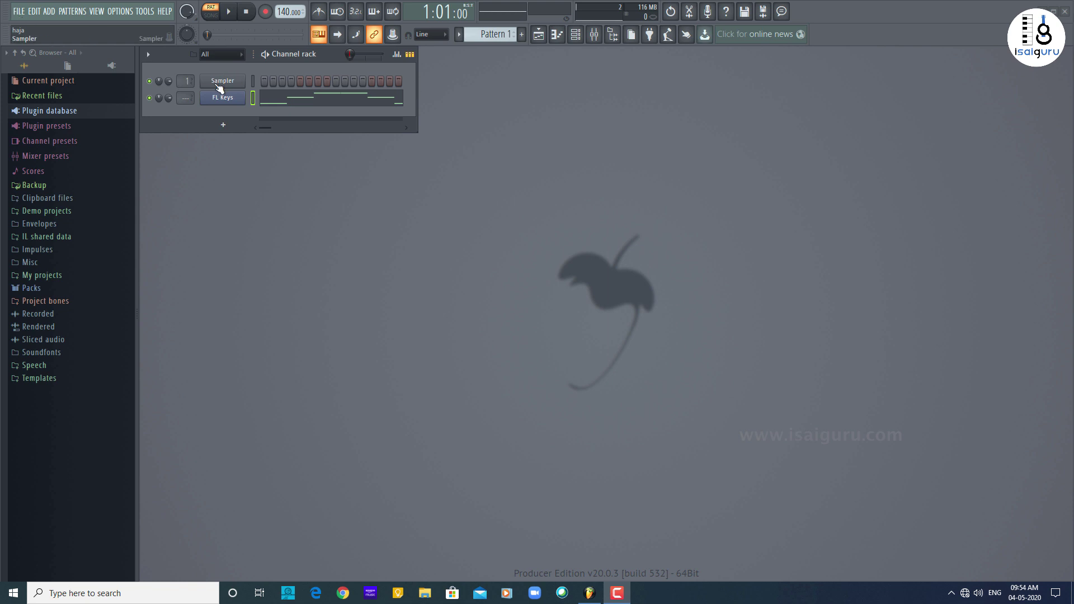
# - Start a new empty project and dismiss the prompt about the current one
pyautogui.click(19, 11)
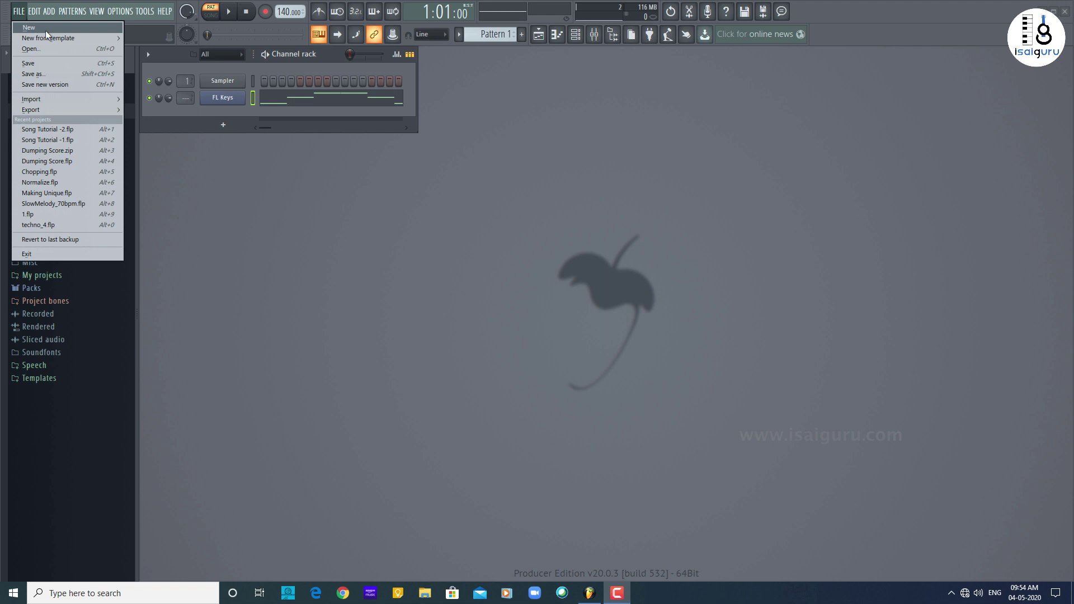
pyautogui.click(42, 29)
pyautogui.click(552, 327)
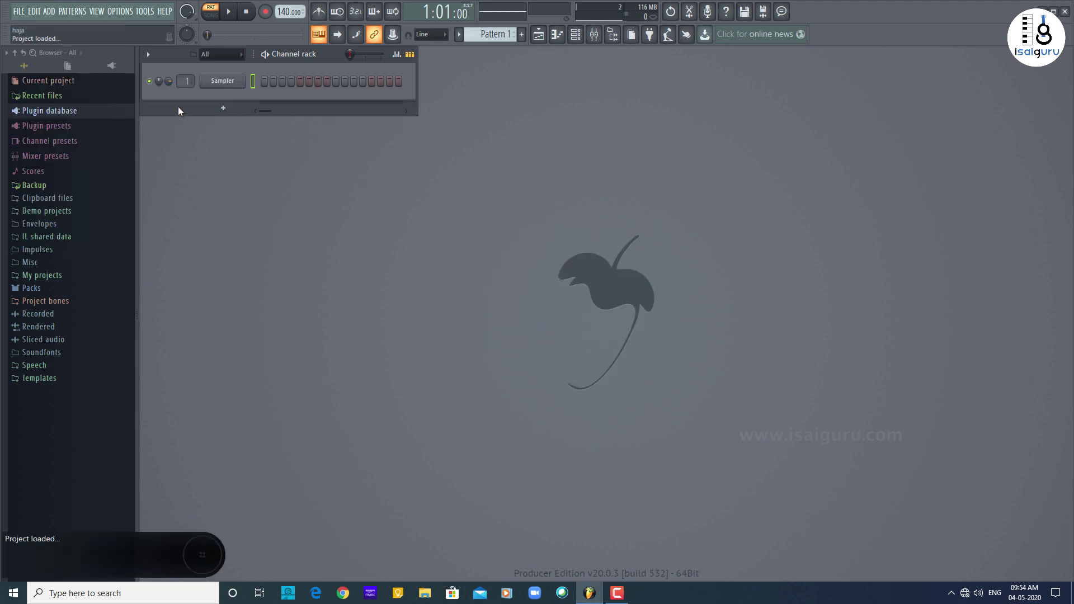
# - Add an FL Keys channel to the channel rack, audition a few of its notes, and close the plugin window
pyautogui.click(223, 108)
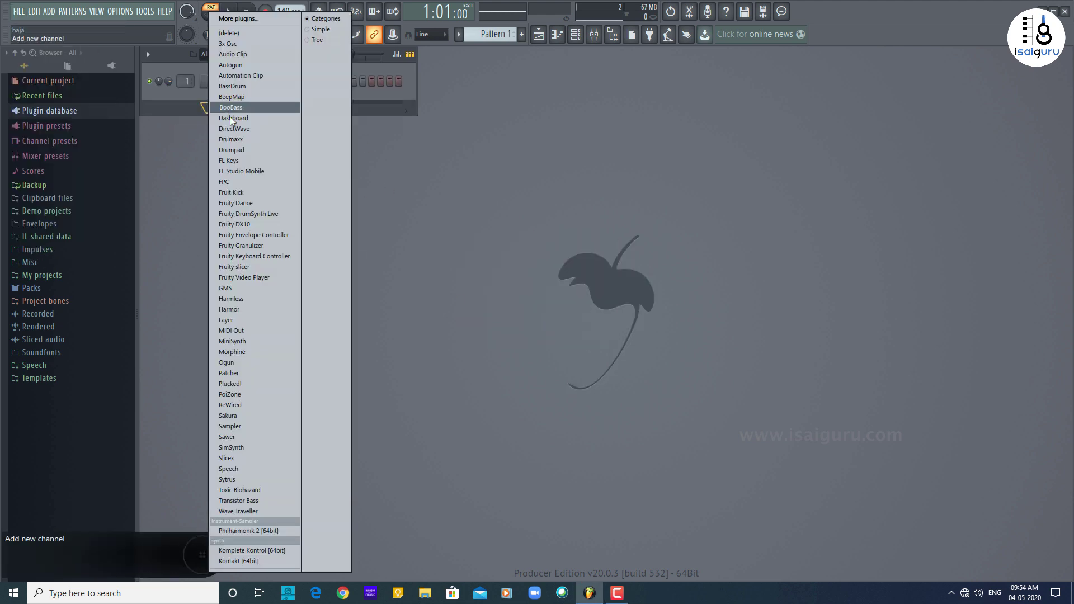
pyautogui.click(244, 161)
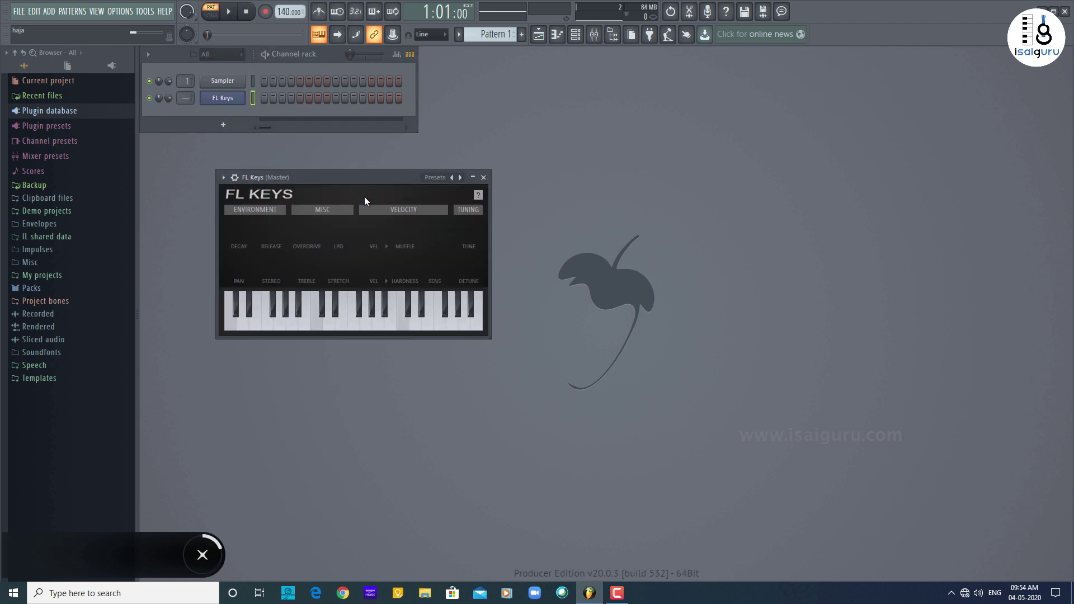
pyautogui.click(357, 319)
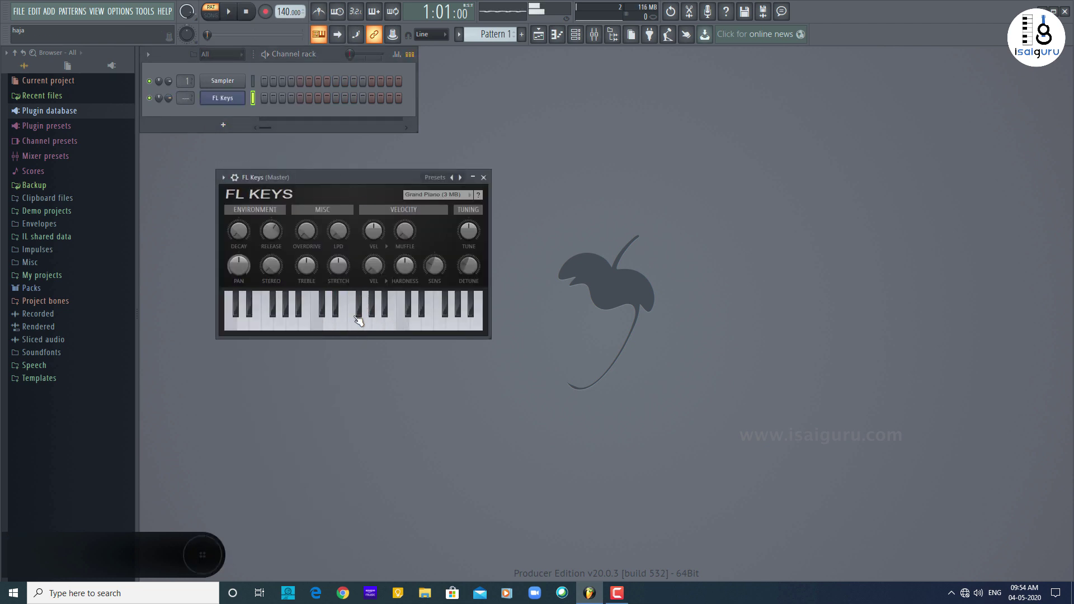
pyautogui.click(377, 307)
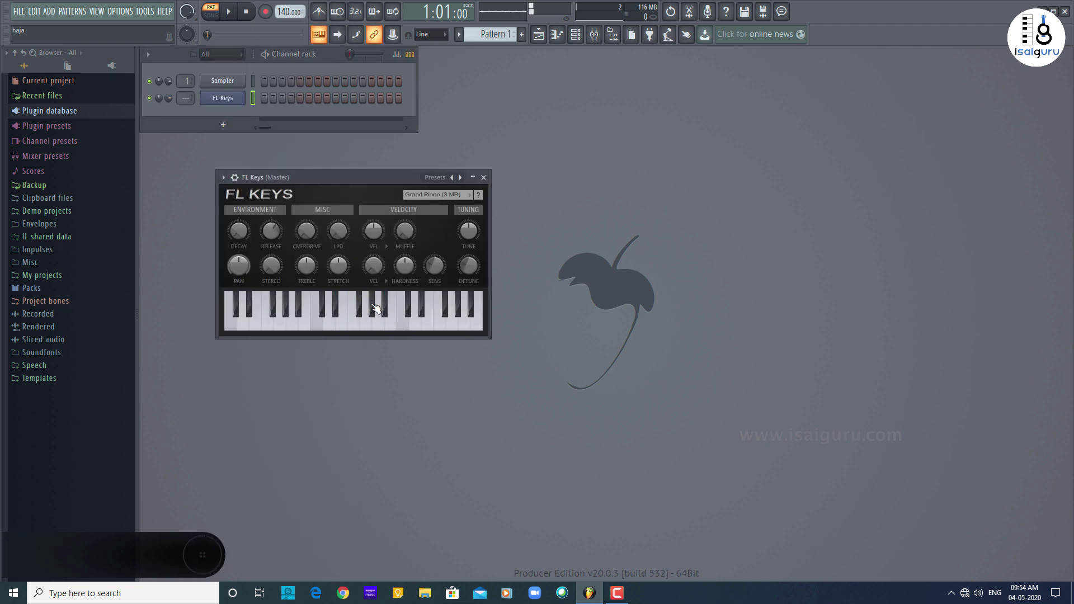
pyautogui.click(484, 177)
# - Open the FL Keys piano roll and place an E4 note spanning the first four bars
pyautogui.rightClick(229, 101)
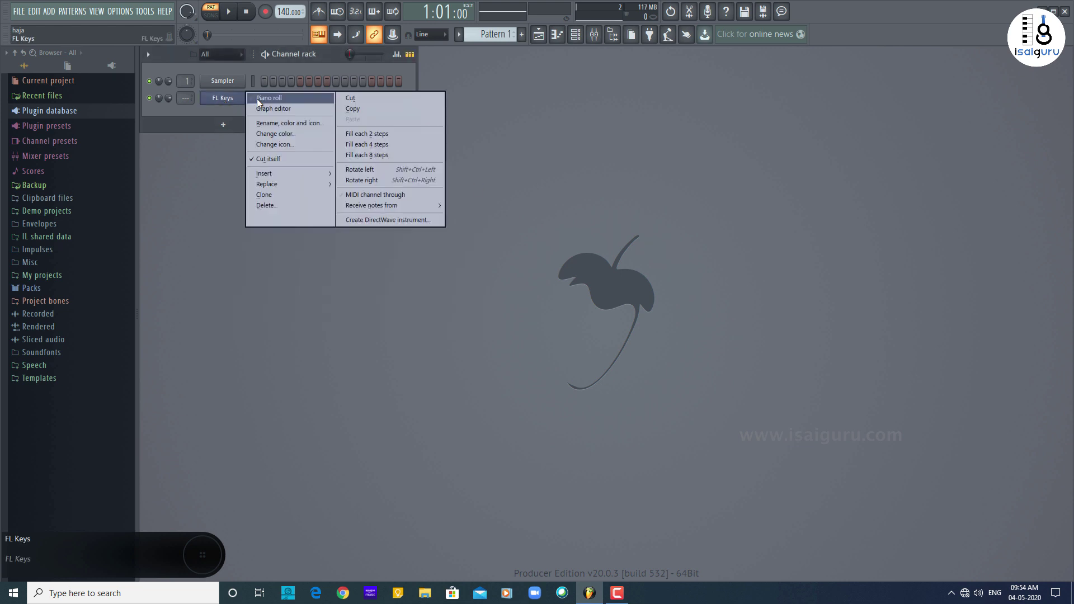
pyautogui.click(259, 100)
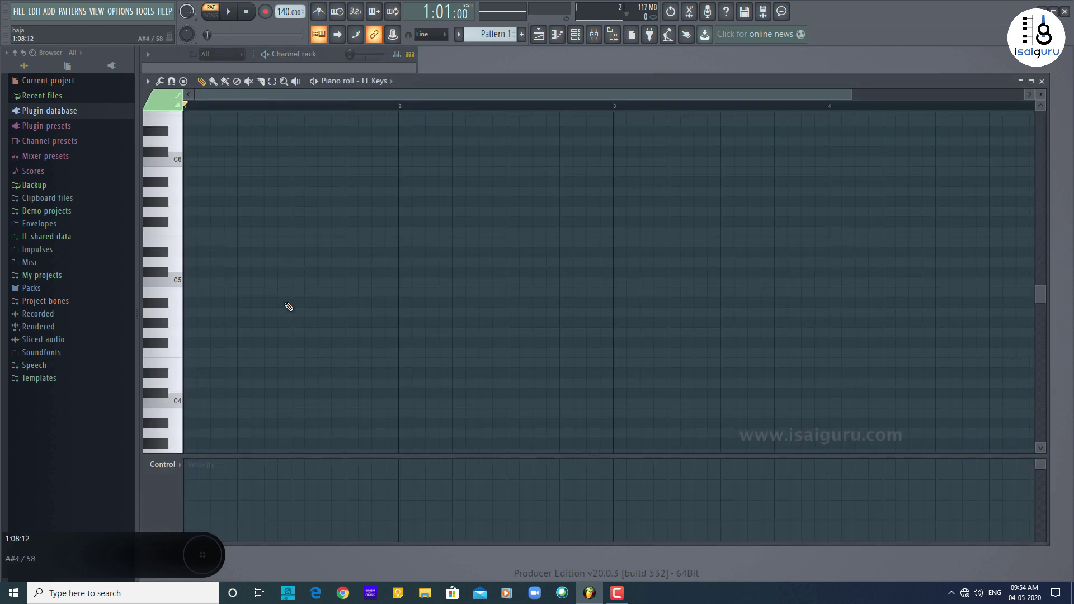
pyautogui.scroll(-2, 273, 383)
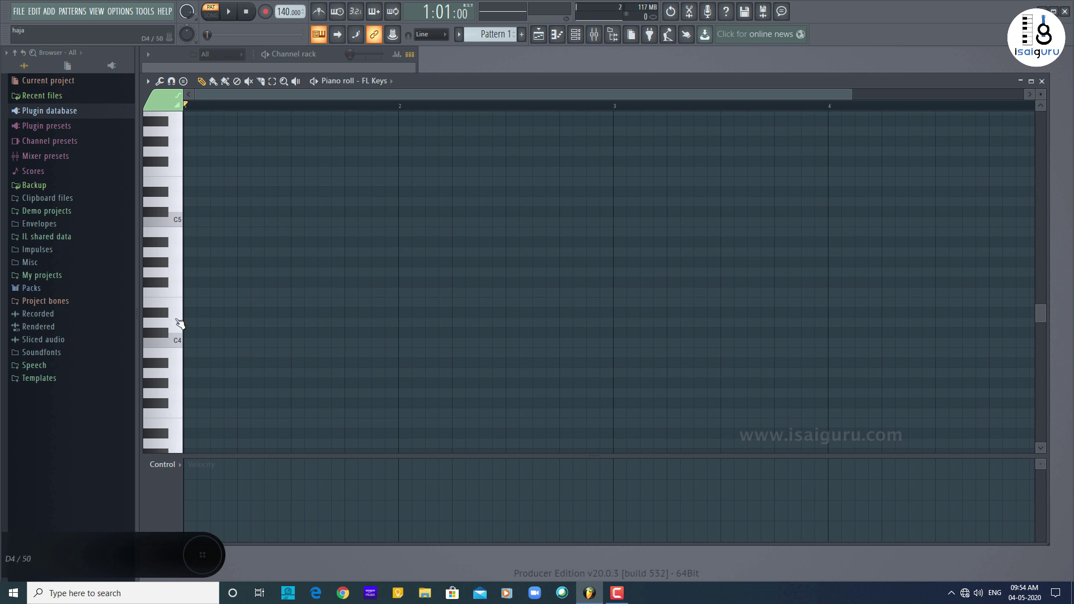
pyautogui.click(176, 305)
pyautogui.click(189, 303)
pyautogui.moveTo(607, 95); pyautogui.dragTo(783, 94)
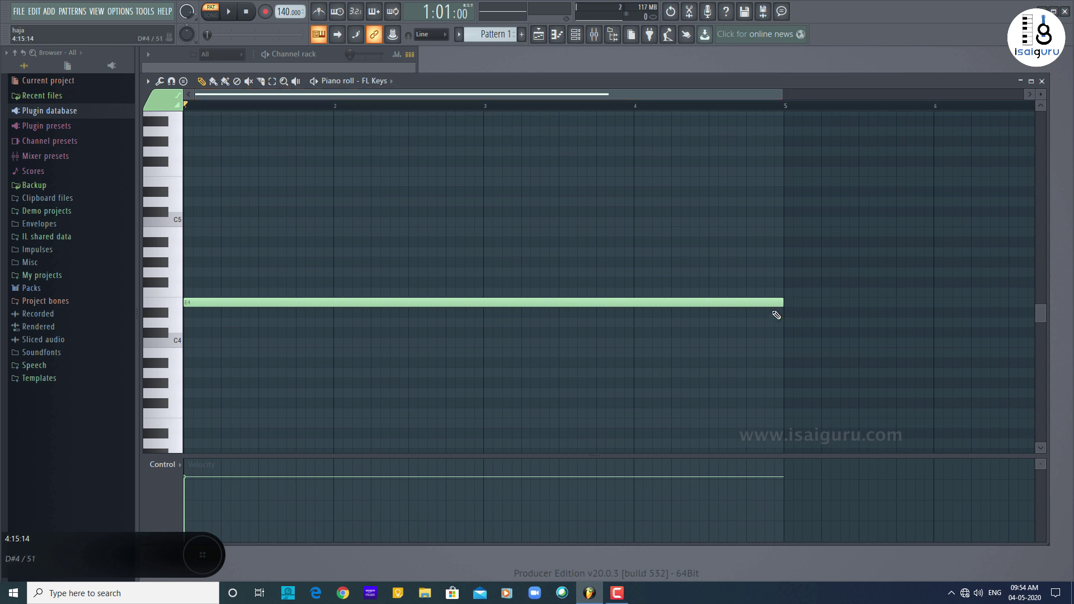
# - Open the riff machine for the piano roll, move its window clear of the notes, and stop playback
pyautogui.click(160, 82)
pyautogui.click(147, 81)
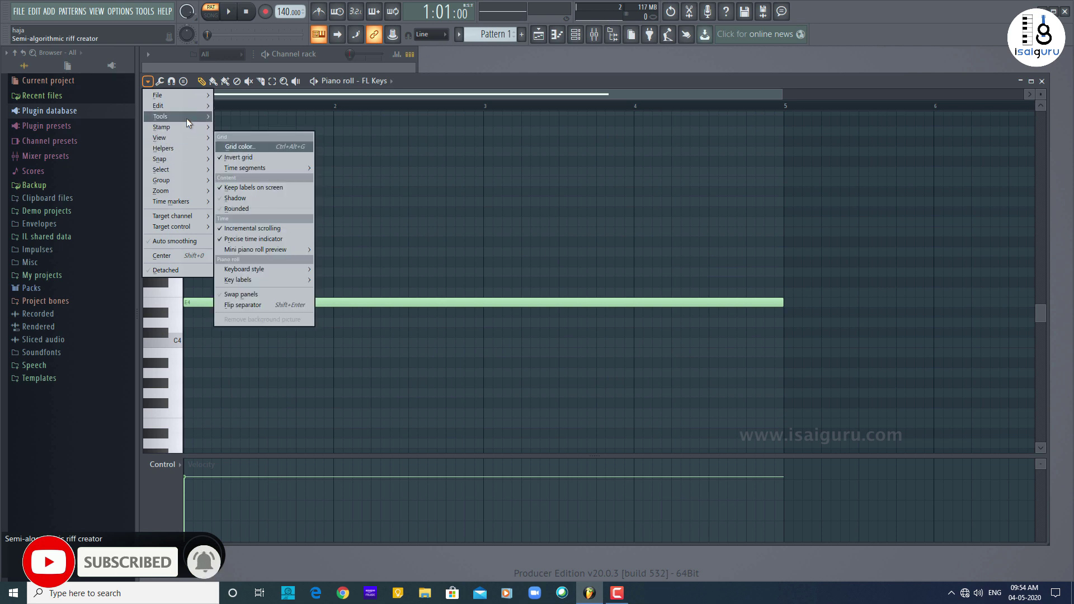
pyautogui.moveTo(183, 95)
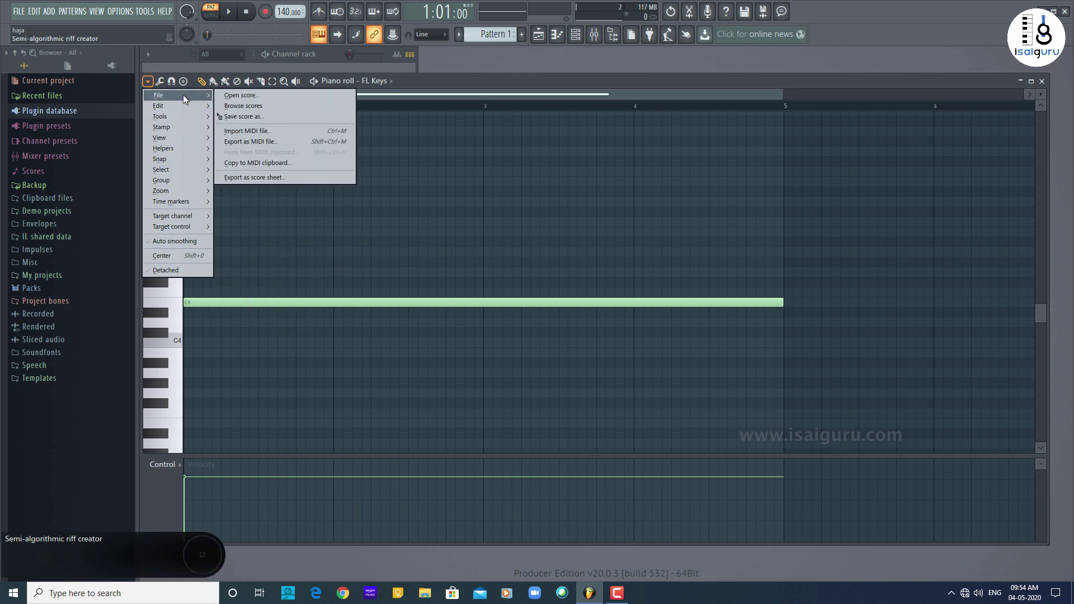
pyautogui.moveTo(183, 118)
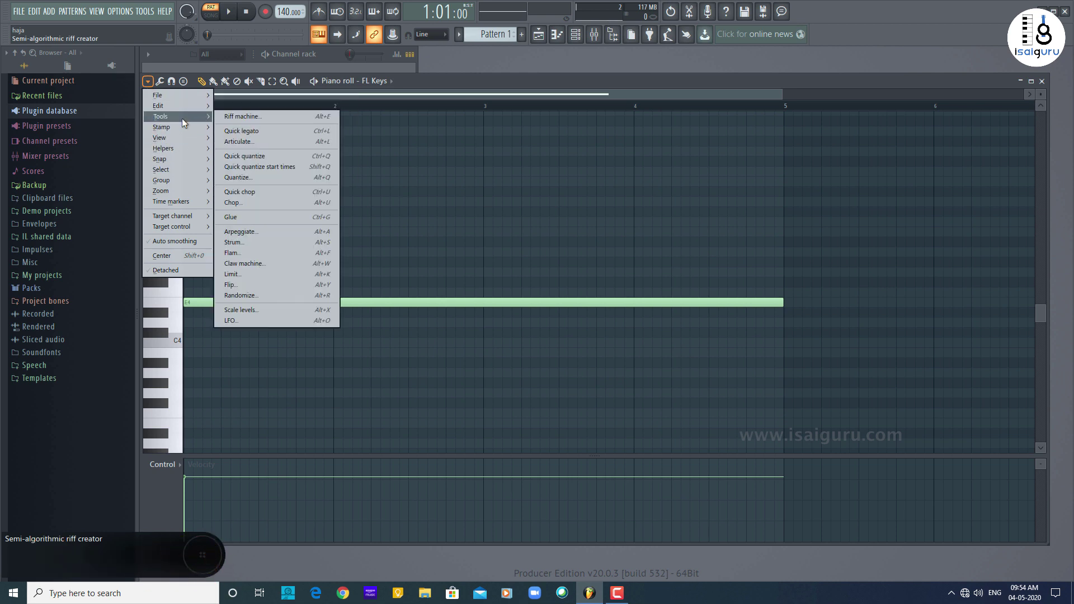
pyautogui.click(244, 119)
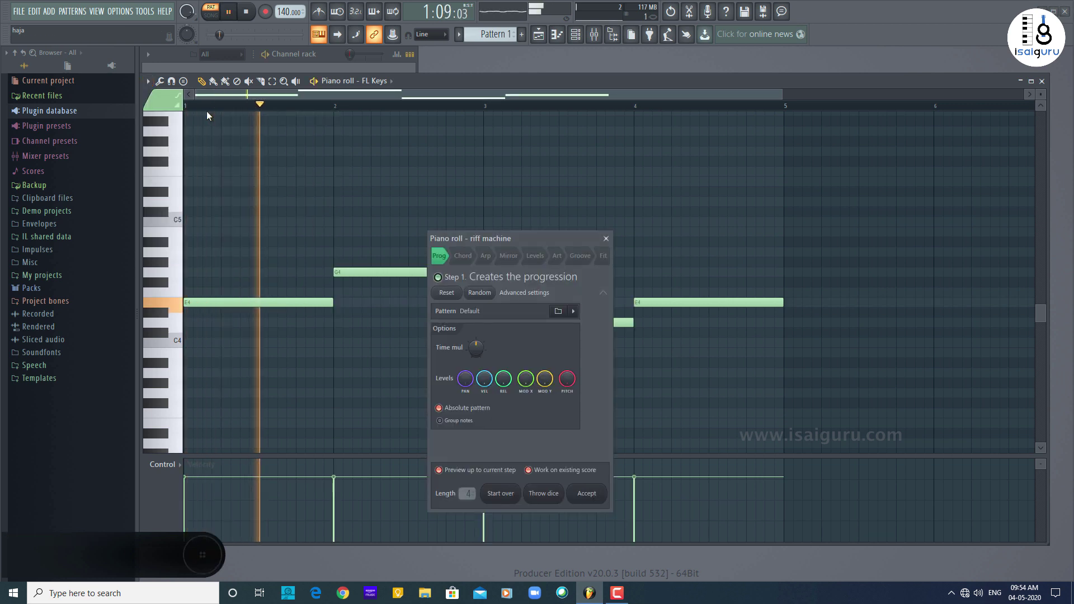
pyautogui.moveTo(495, 235); pyautogui.dragTo(868, 154)
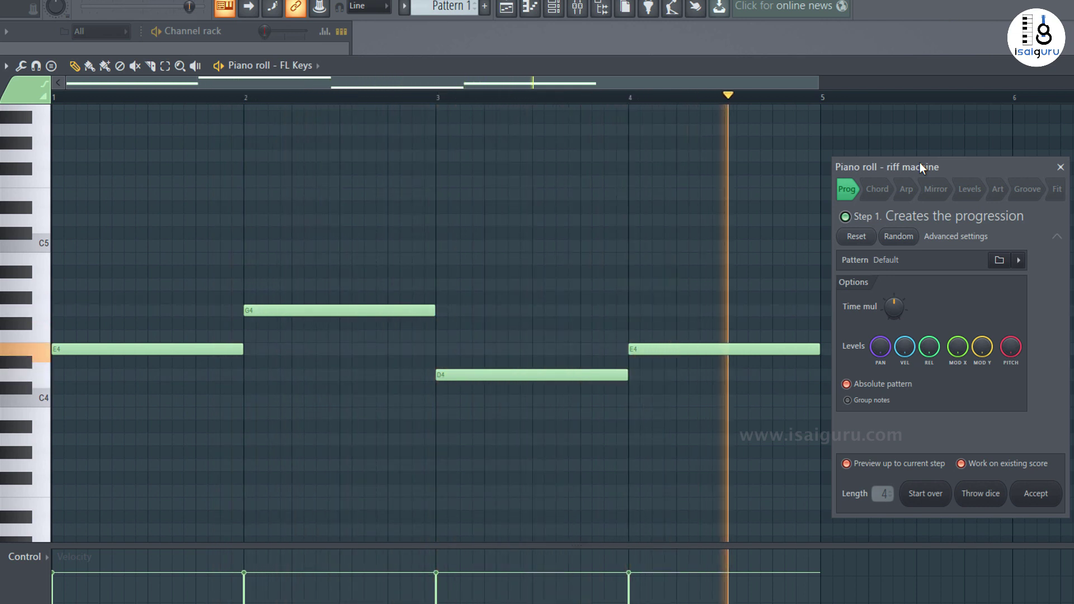
pyautogui.press('space')
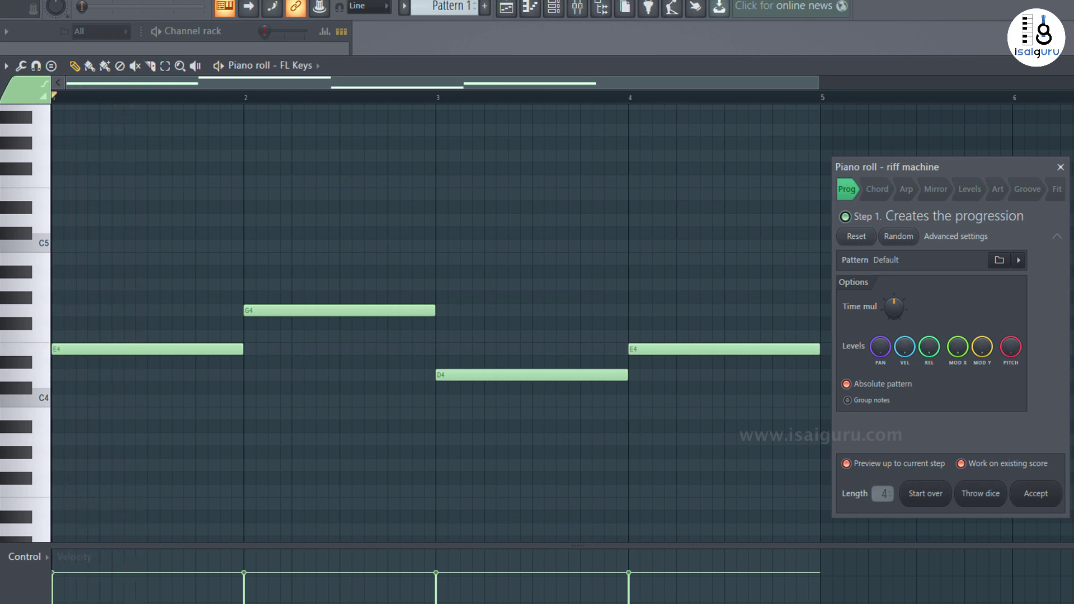
# - Try several random riffs with Throw dice, listen to the last one, and start over from the default
pyautogui.click(986, 501)
pyautogui.click(993, 498)
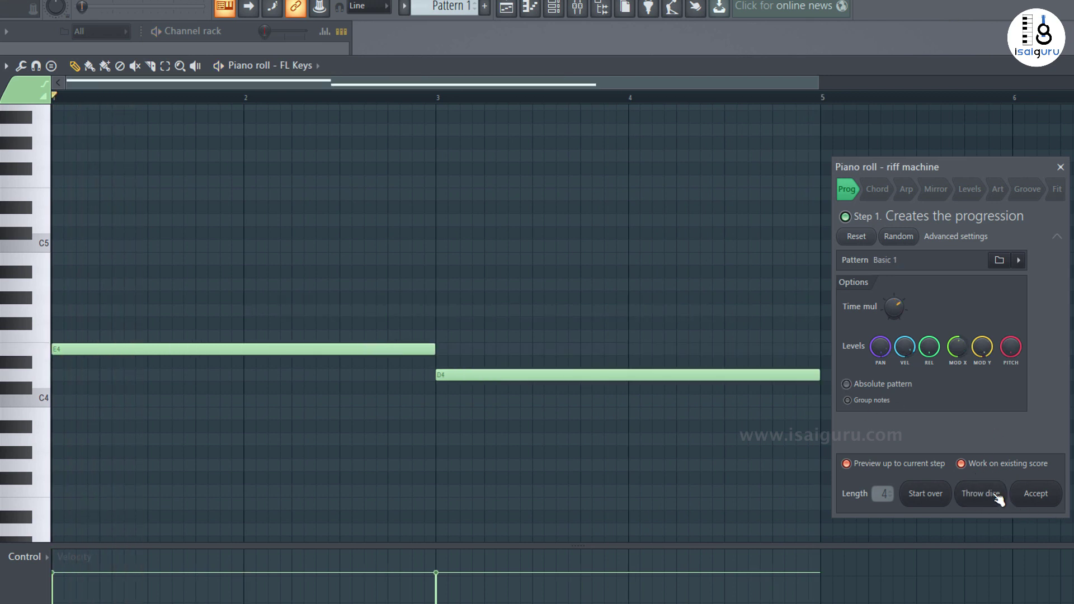
pyautogui.click(995, 497)
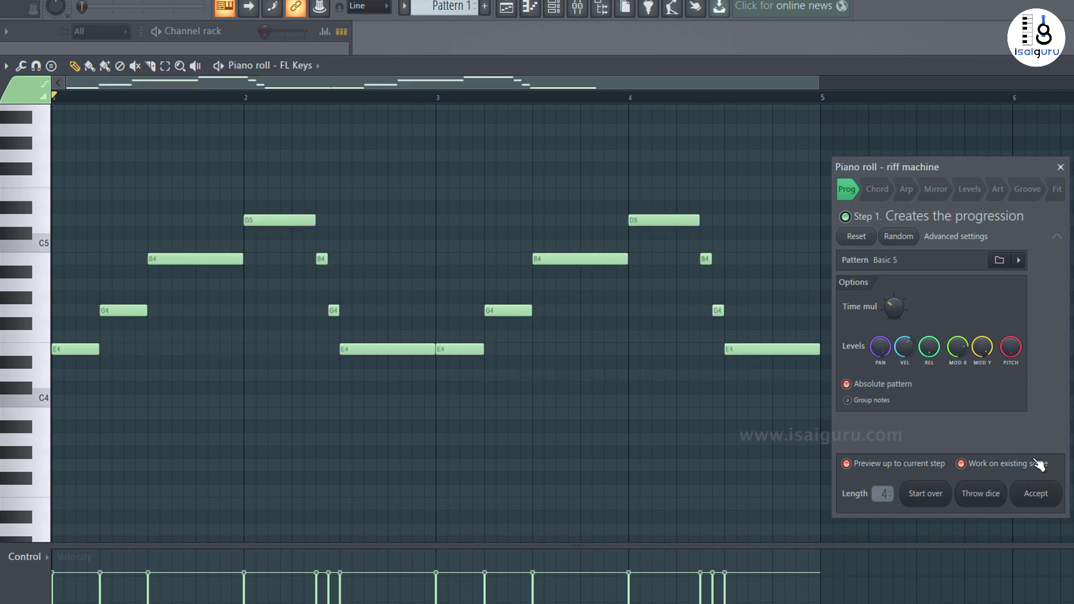
pyautogui.press('space')
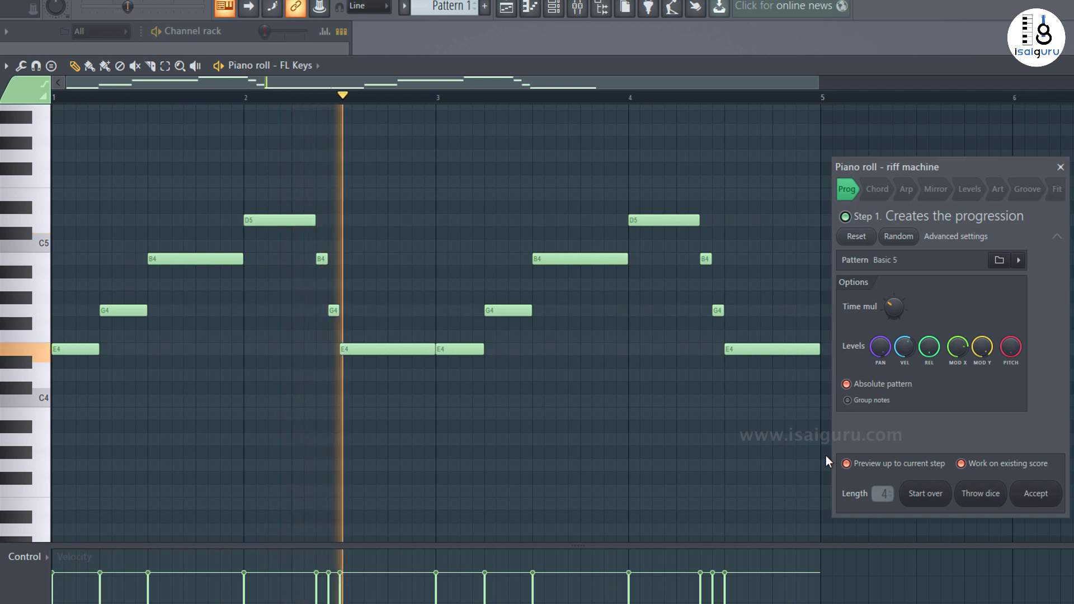
pyautogui.press('space')
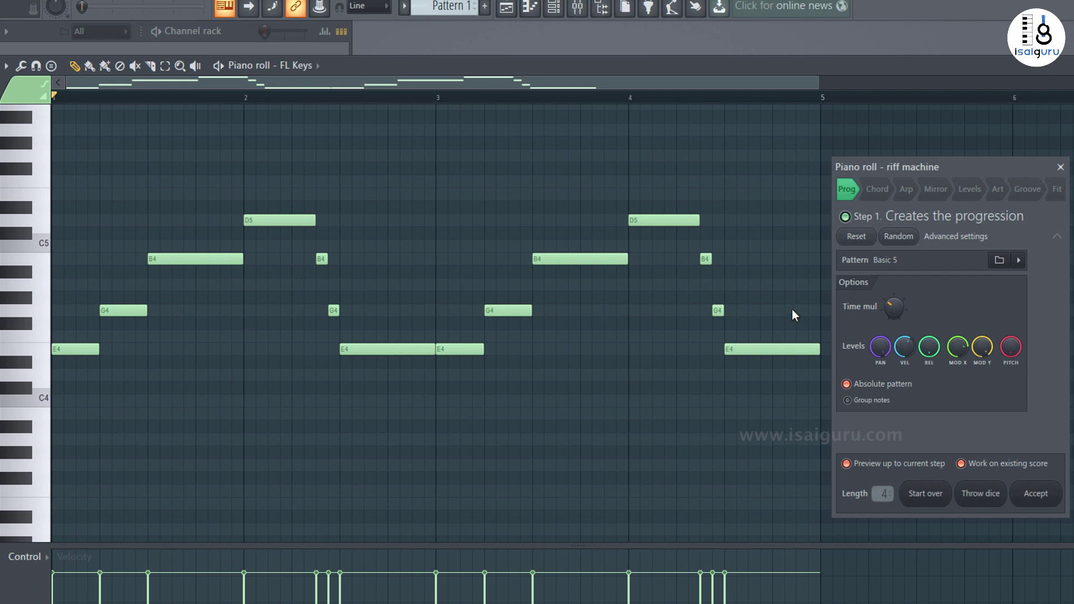
pyautogui.click(933, 496)
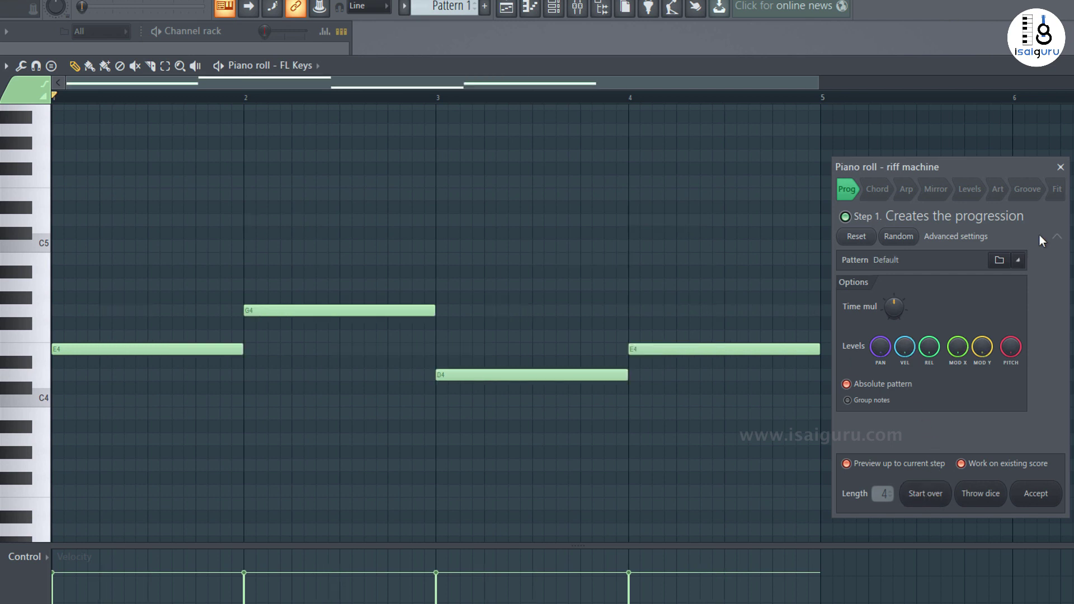
# - In the riff machine's Fit stage, restrict the riff to the key of E and the Aeolian scale
pyautogui.click(1058, 190)
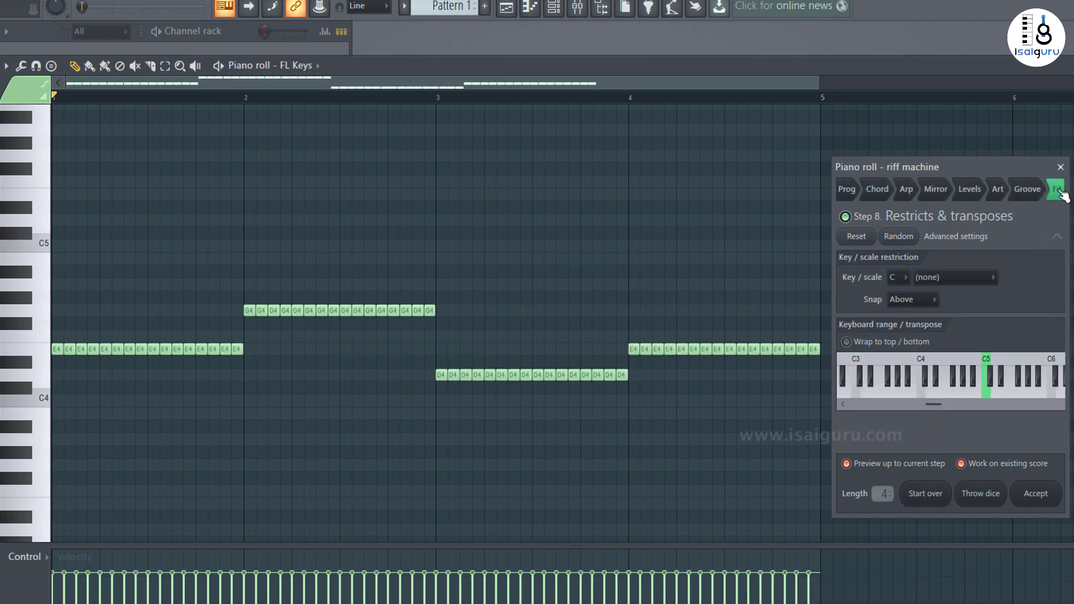
pyautogui.click(904, 278)
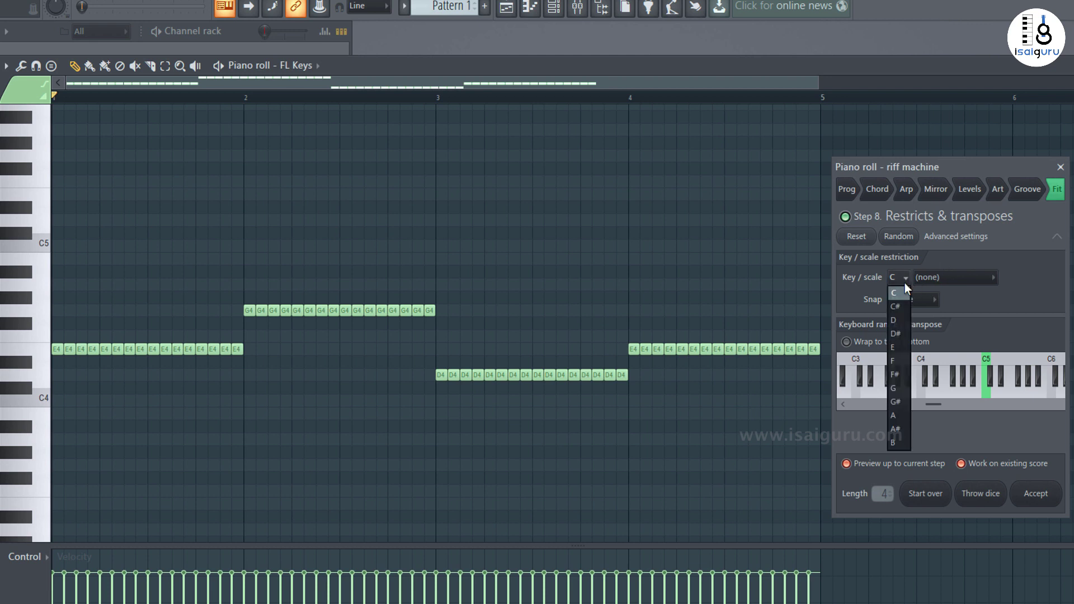
pyautogui.click(905, 352)
pyautogui.click(975, 280)
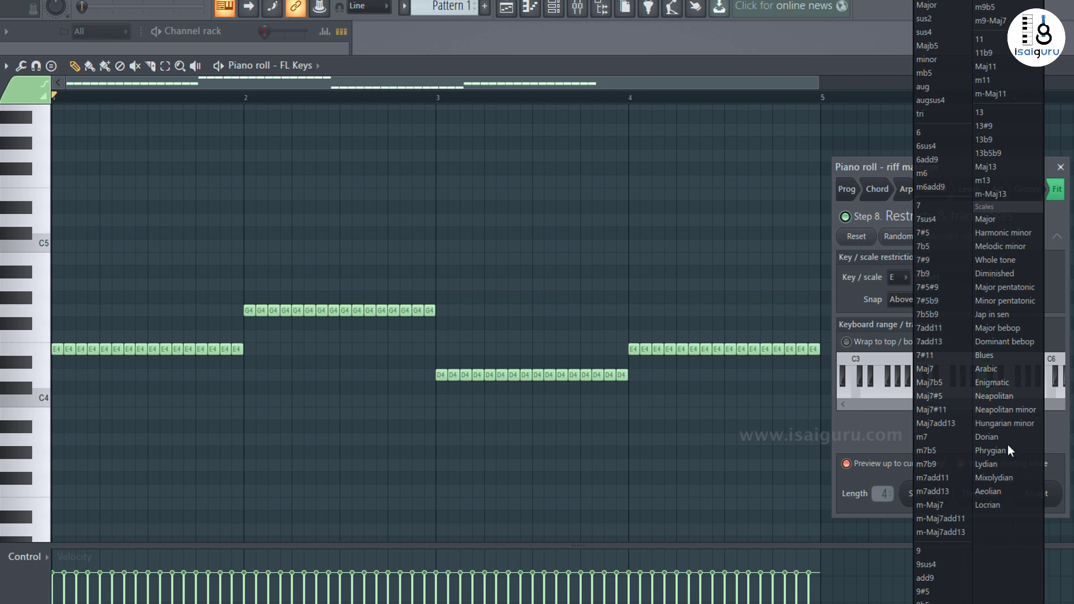
pyautogui.click(1007, 490)
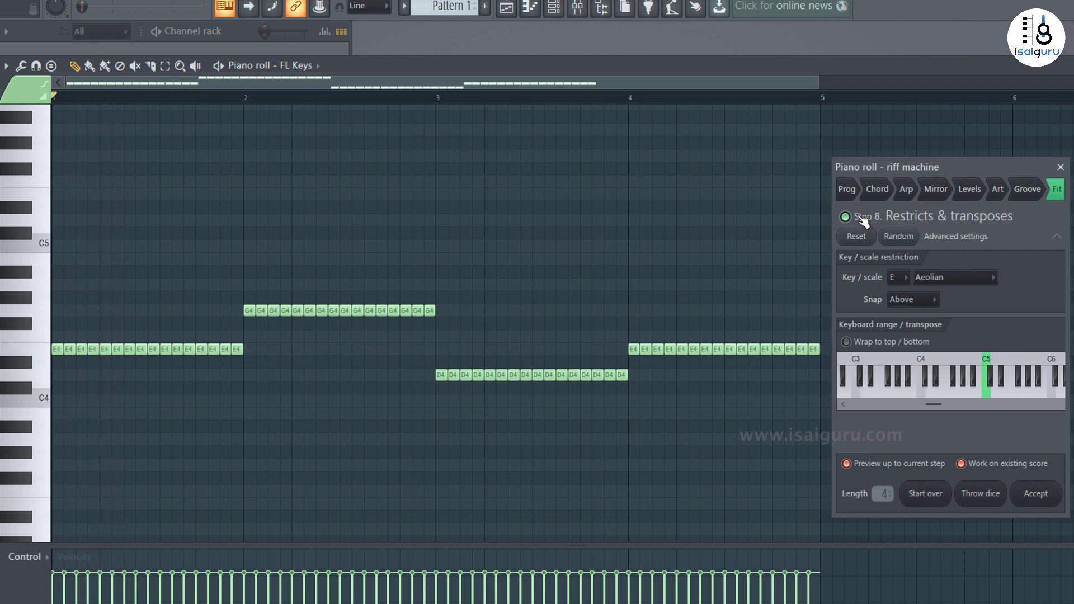
# - In the Prog stage, audition the Step 1 K - TE pattern, and choose and play Step 1 P - TE instead
pyautogui.click(848, 192)
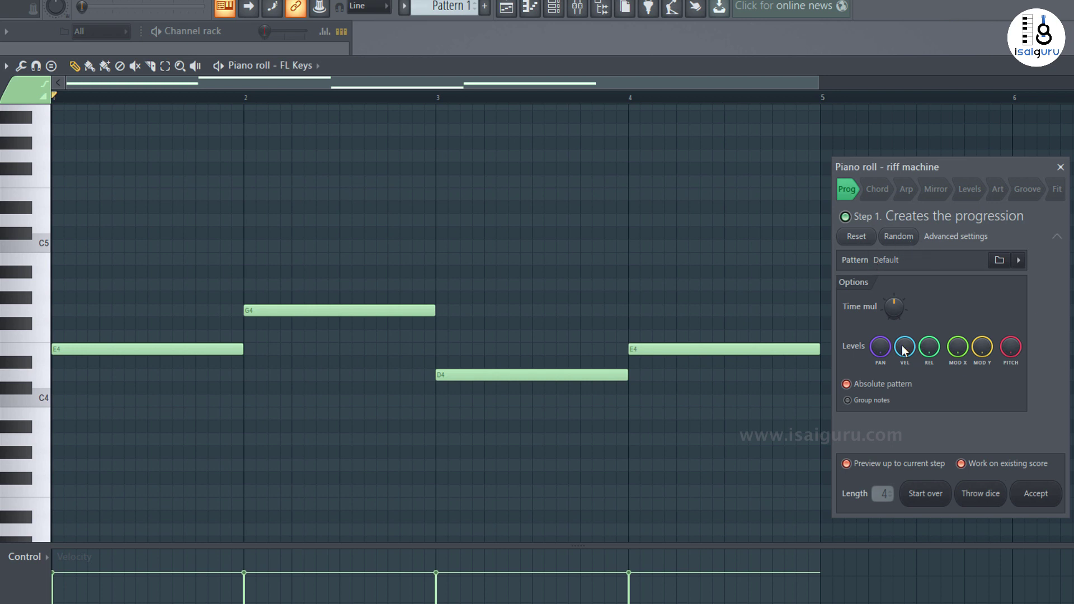
pyautogui.click(1017, 260)
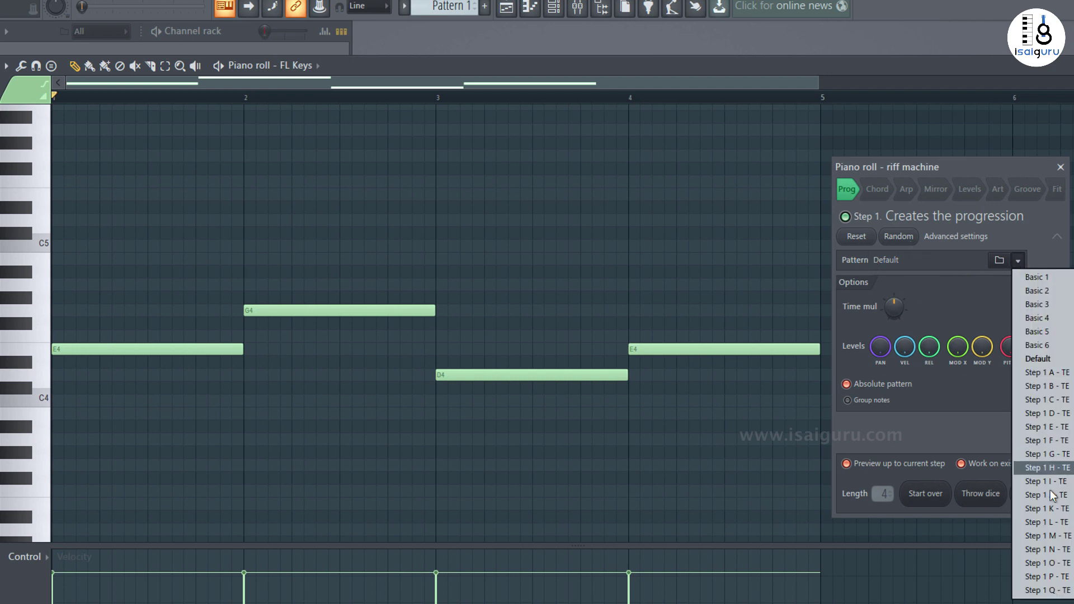
pyautogui.click(1050, 514)
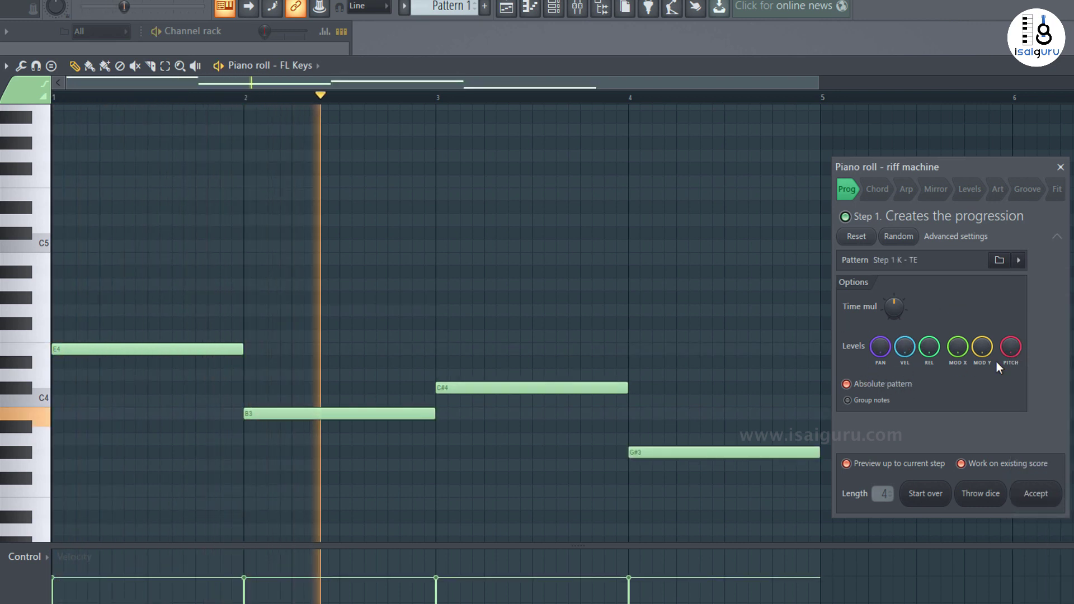
pyautogui.press('space')
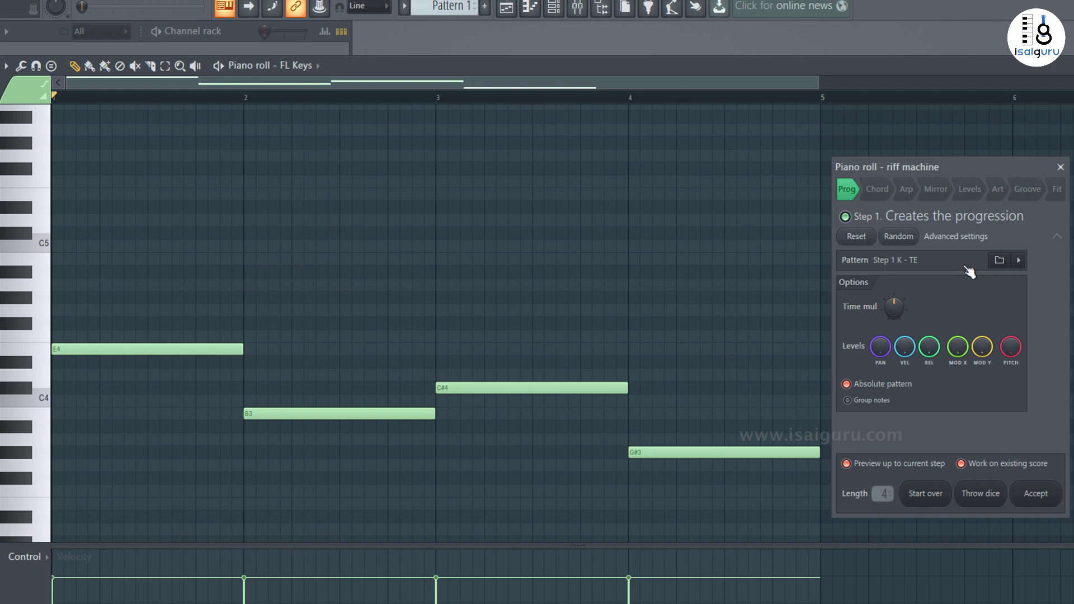
pyautogui.click(1019, 262)
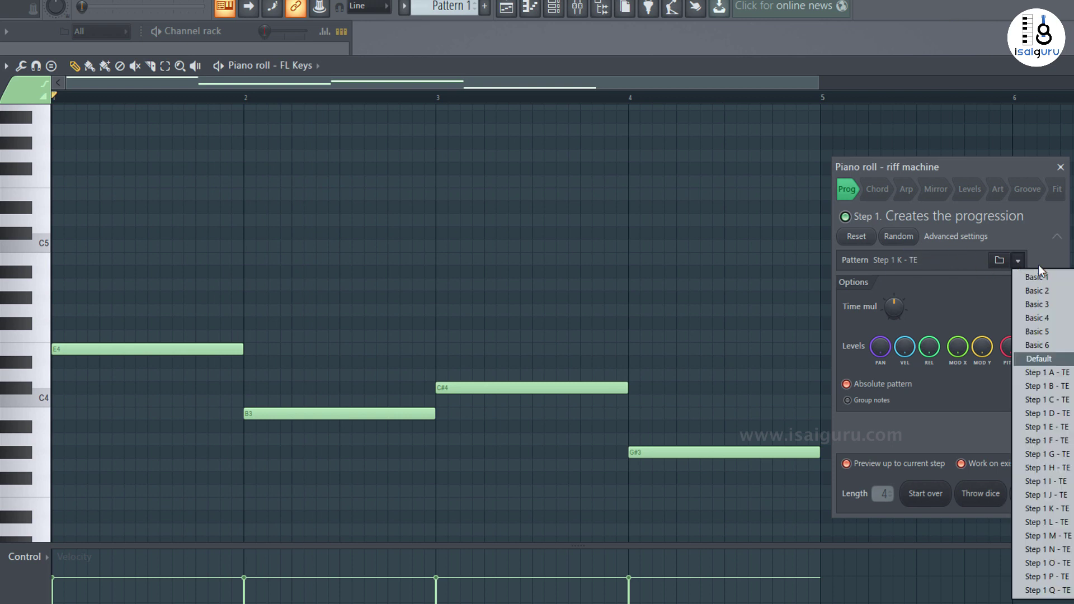
pyautogui.click(1061, 577)
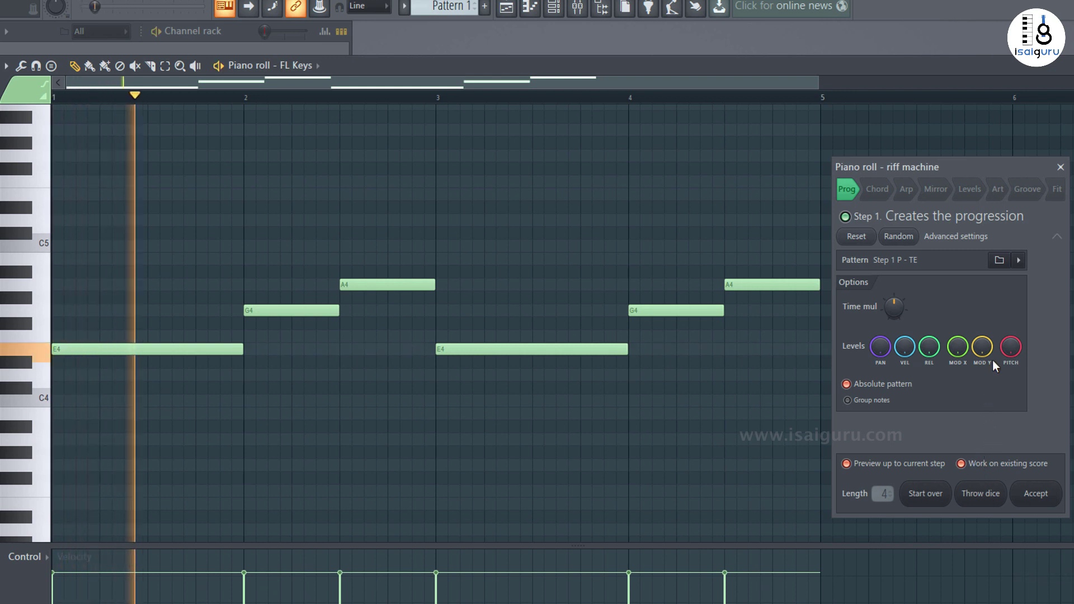
pyautogui.press('space')
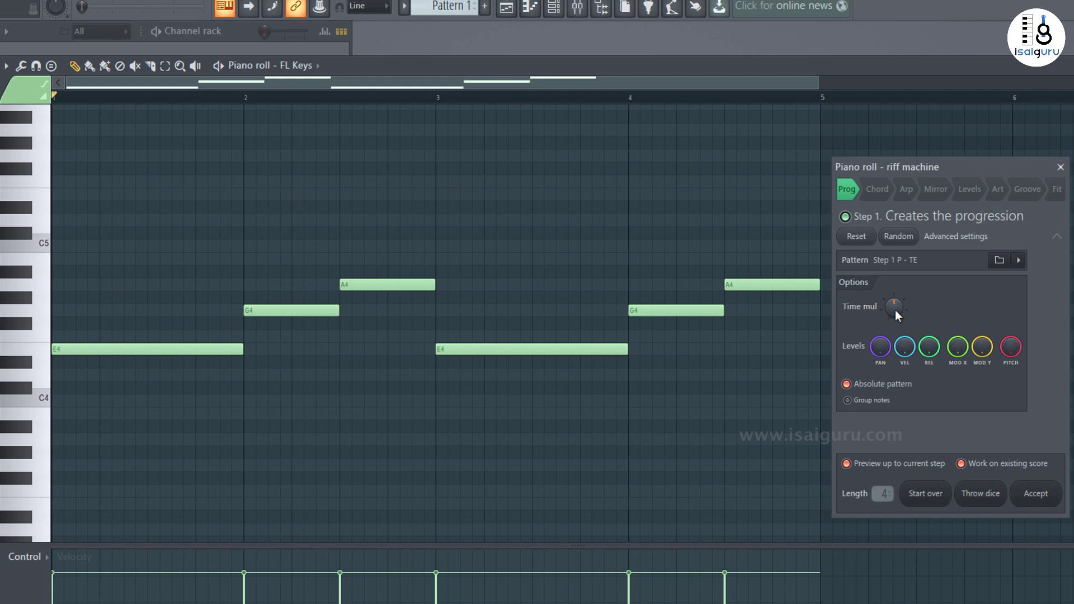
# - Lower the progression's Time mul in two stages until the pattern is half a bar long, and play it back
pyautogui.moveTo(895, 310)
pyautogui.mouseDown()
pyautogui.moveTo(894, 296)
pyautogui.moveTo(893, 322)
pyautogui.mouseUp()
pyautogui.press('space')
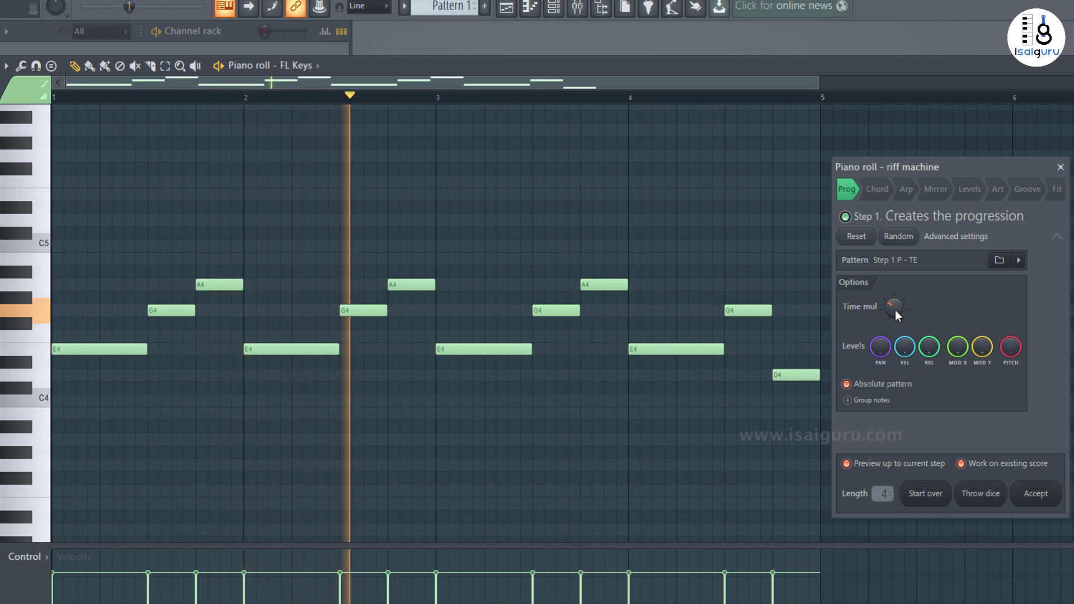
pyautogui.moveTo(895, 310); pyautogui.dragTo(895, 317)
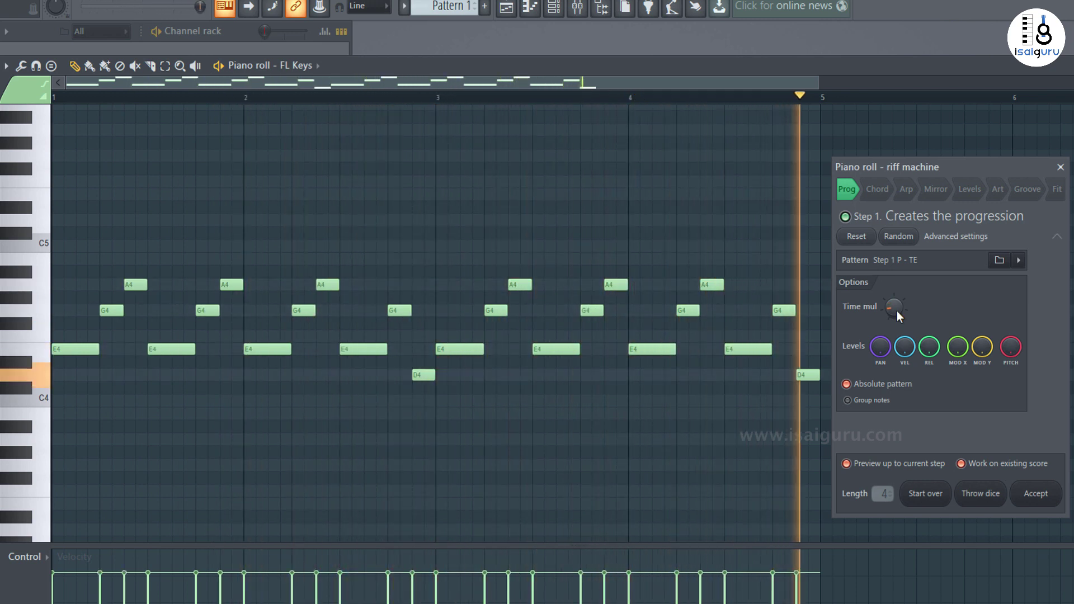
pyautogui.press('space')
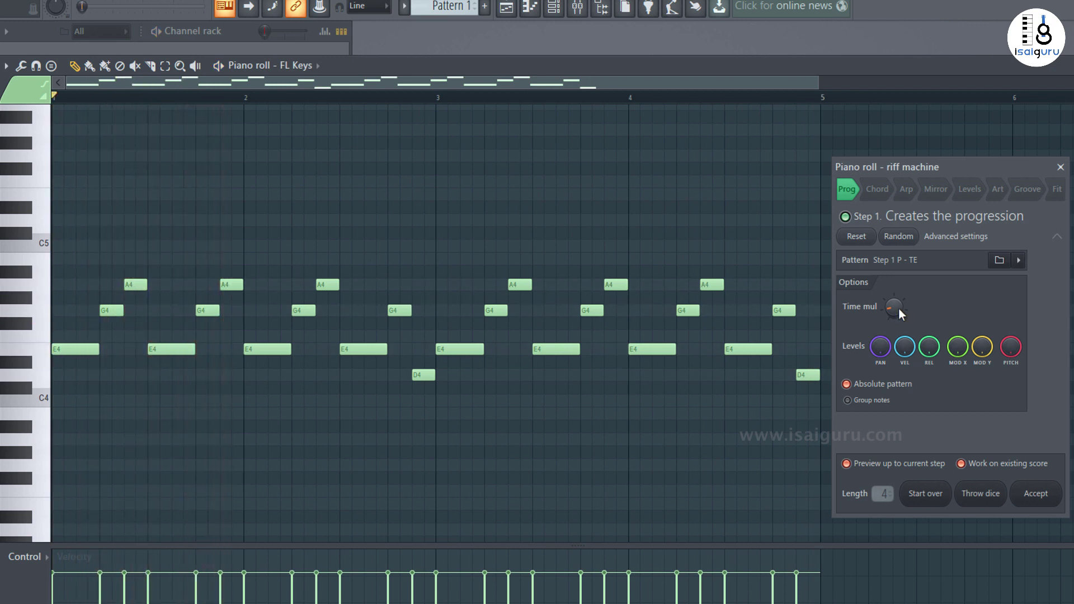
# - In the riff machine's Chord stage, load the Step 2 E -TE pattern and play it back
pyautogui.click(879, 348)
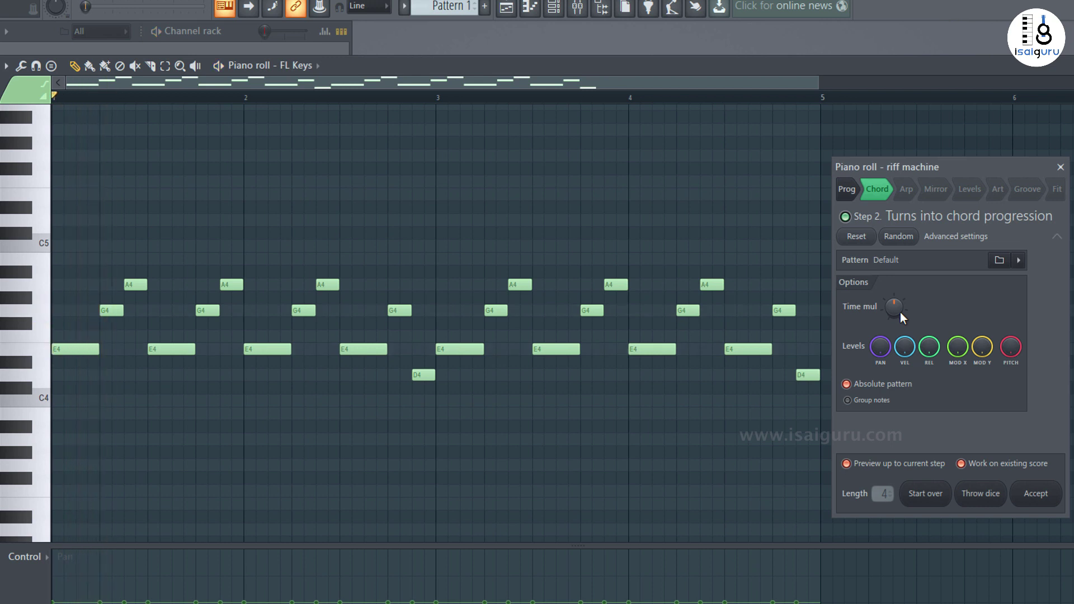
pyautogui.click(1002, 262)
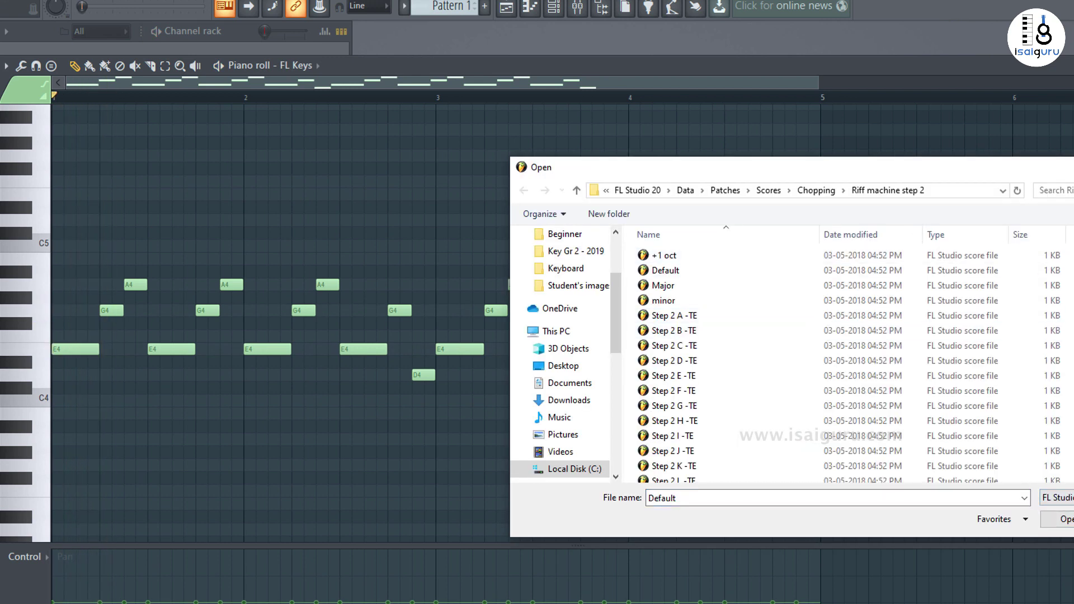
pyautogui.doubleClick(708, 380)
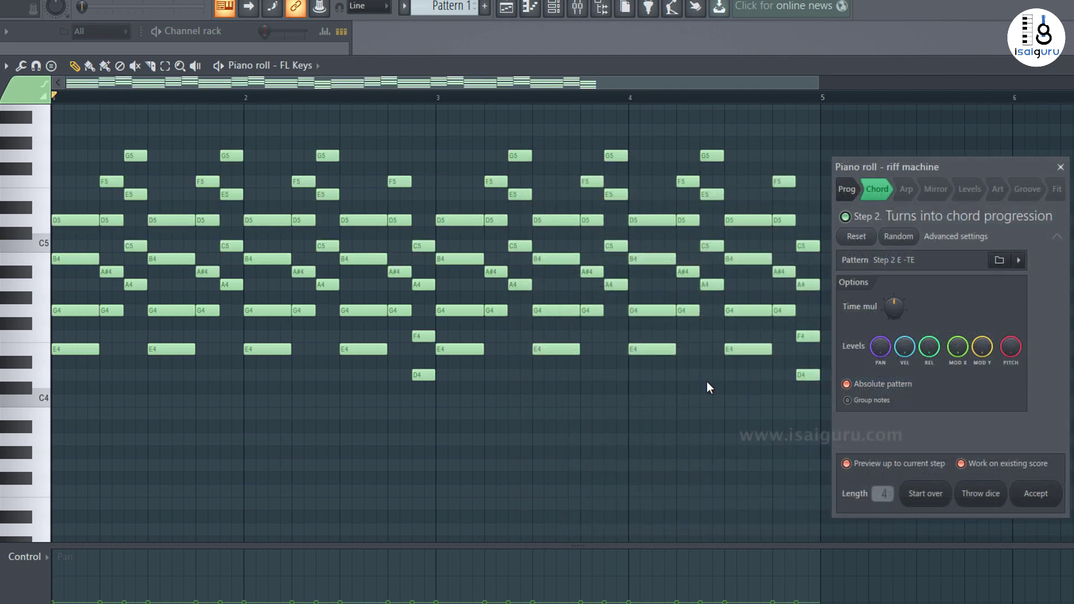
pyautogui.press('space')
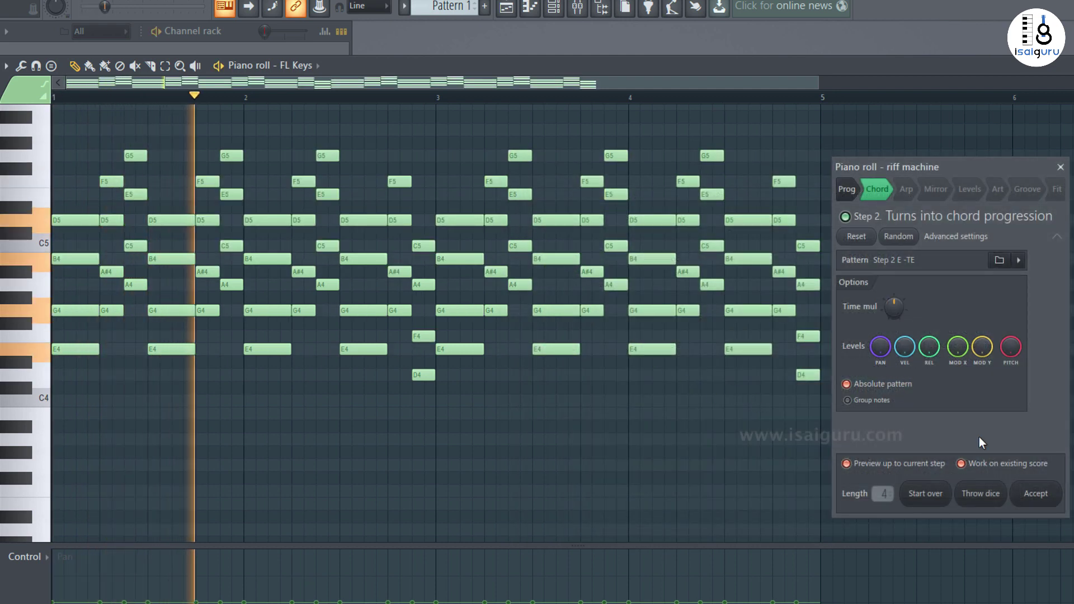
pyautogui.press('space')
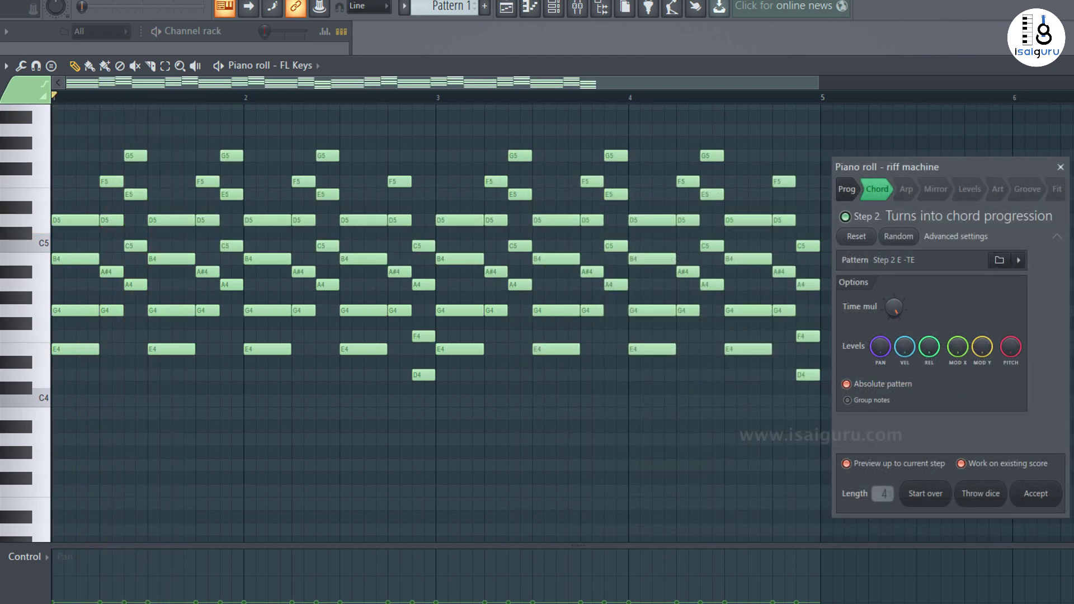
pyautogui.press('space')
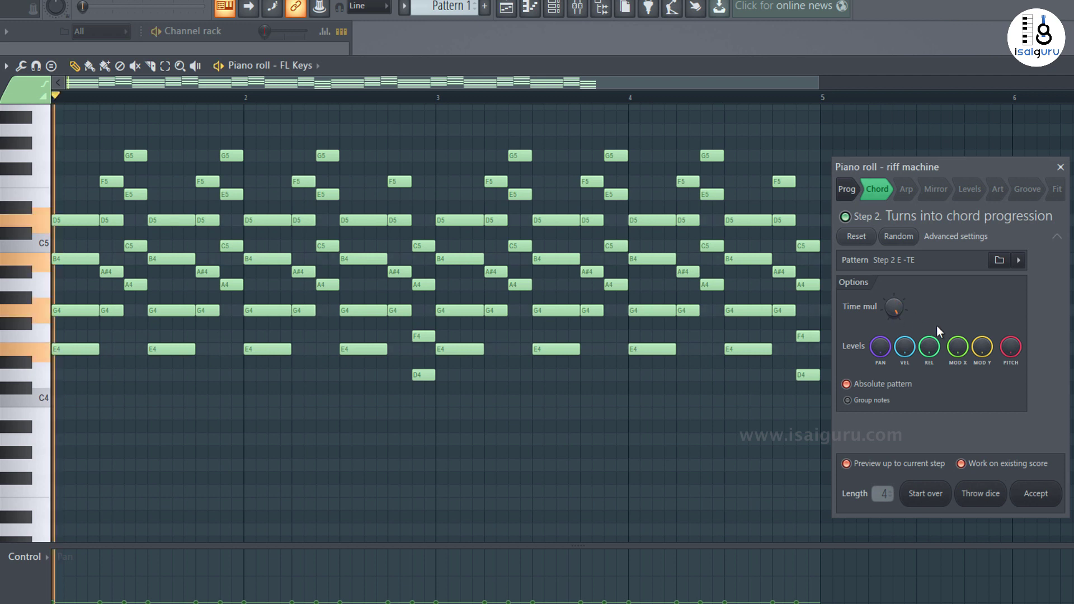
pyautogui.press('space')
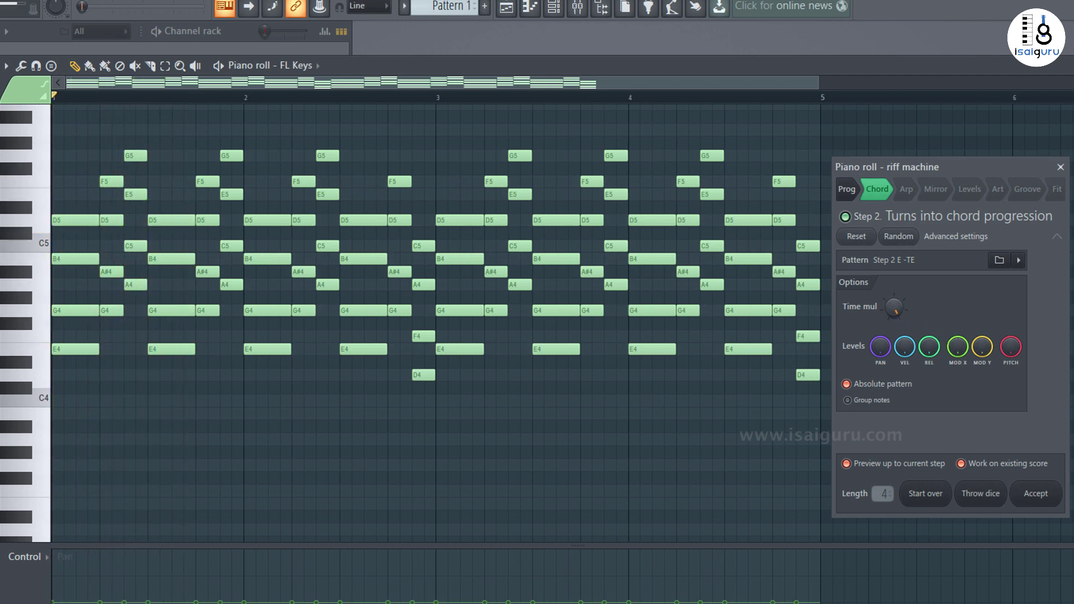
# - Switch the chord pattern to Step 2 G -TE and audition it
pyautogui.click(1017, 261)
pyautogui.click(1056, 414)
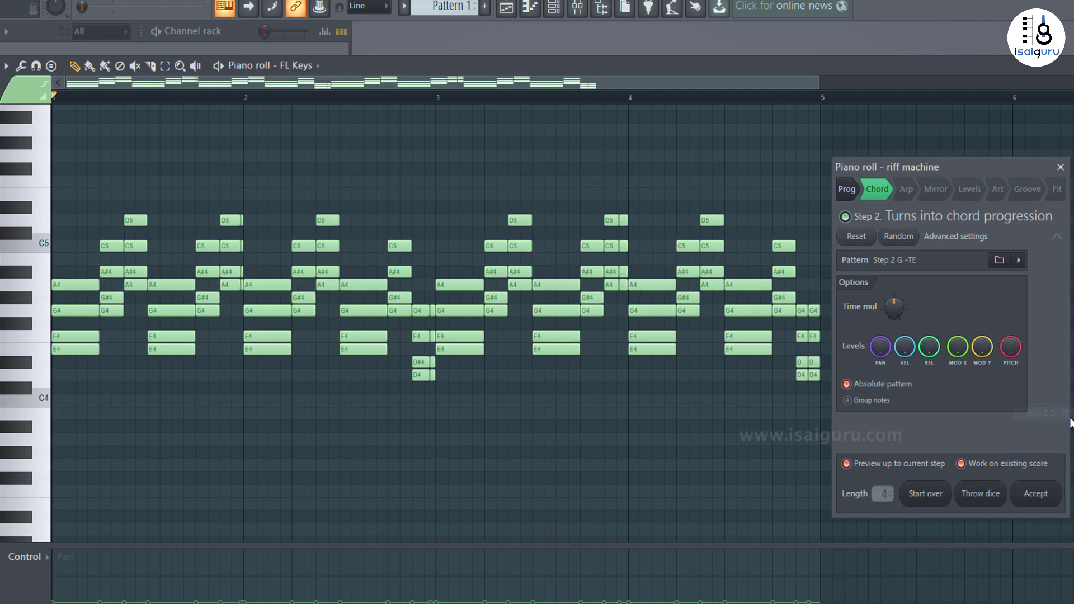
pyautogui.press('space')
pyautogui.press('space')
# - Raise the Prog stage's Time mul in two stages until E4 spans three bars, auditioning the Step 2 G -TE chords each time
pyautogui.click(847, 190)
pyautogui.moveTo(894, 307)
pyautogui.mouseDown()
pyautogui.moveTo(894, 274)
pyautogui.moveTo(894, 288)
pyautogui.mouseUp()
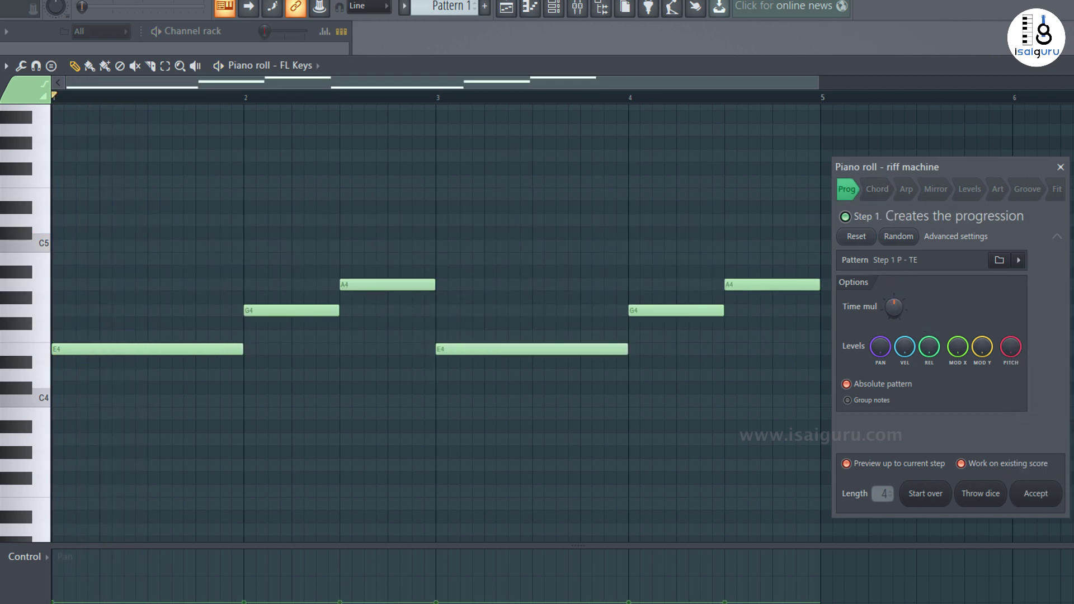
pyautogui.click(876, 193)
pyautogui.press('space')
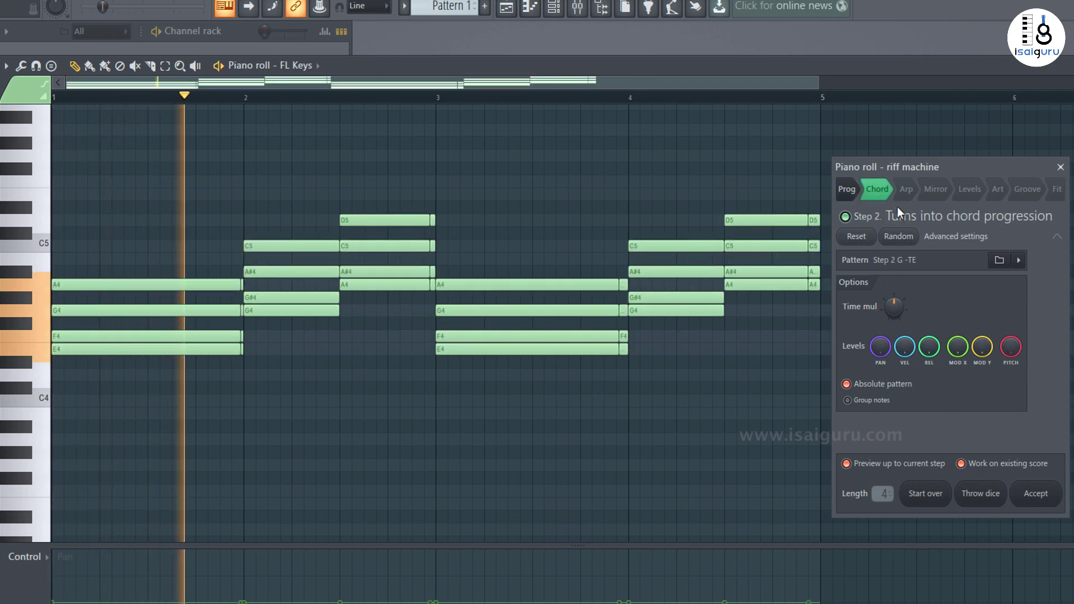
pyautogui.click(847, 190)
pyautogui.moveTo(894, 307); pyautogui.dragTo(894, 283)
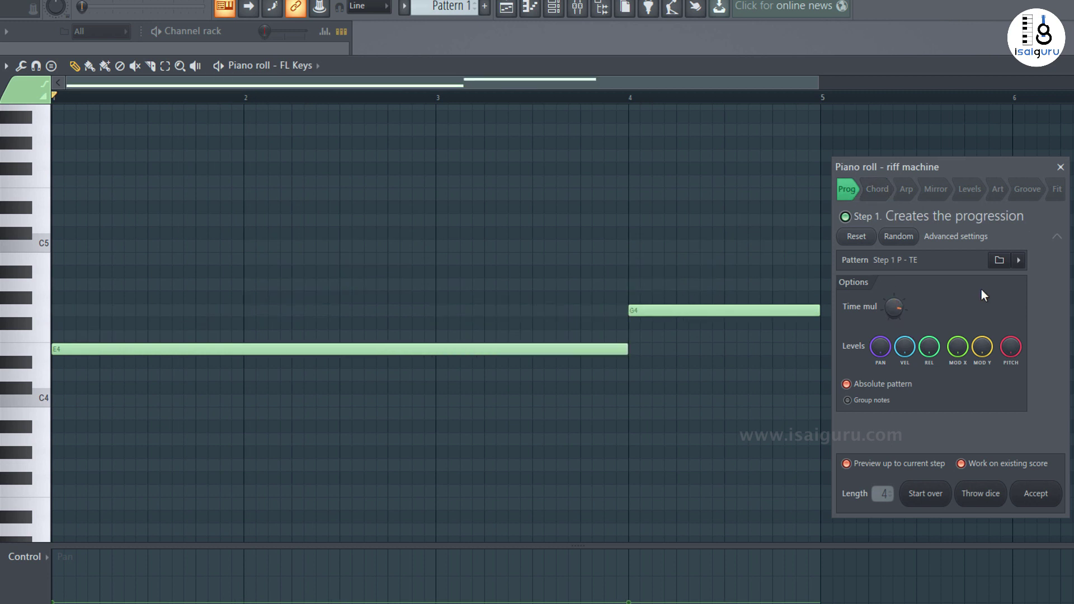
pyautogui.click(877, 193)
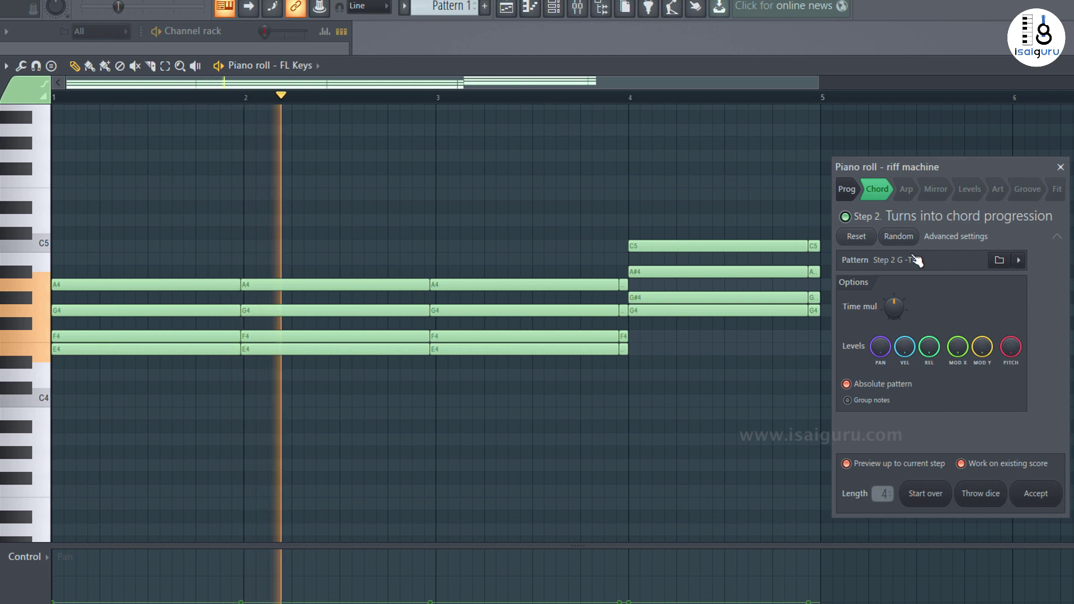
# - Randomize the chord settings several times while listening, and lower the Time mul of the +1 oct pattern
pyautogui.click(899, 237)
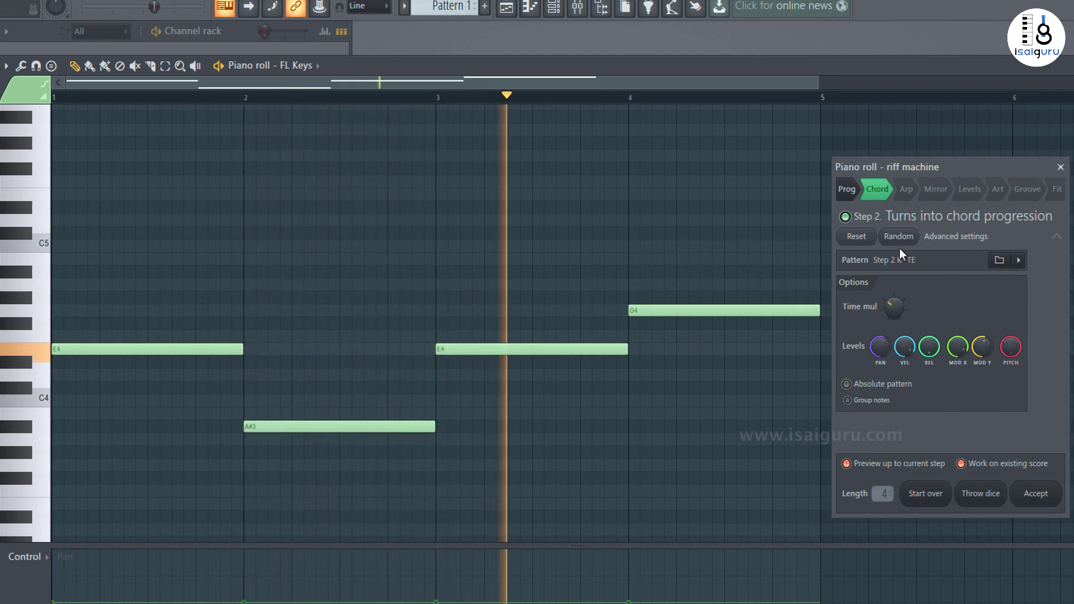
pyautogui.click(898, 240)
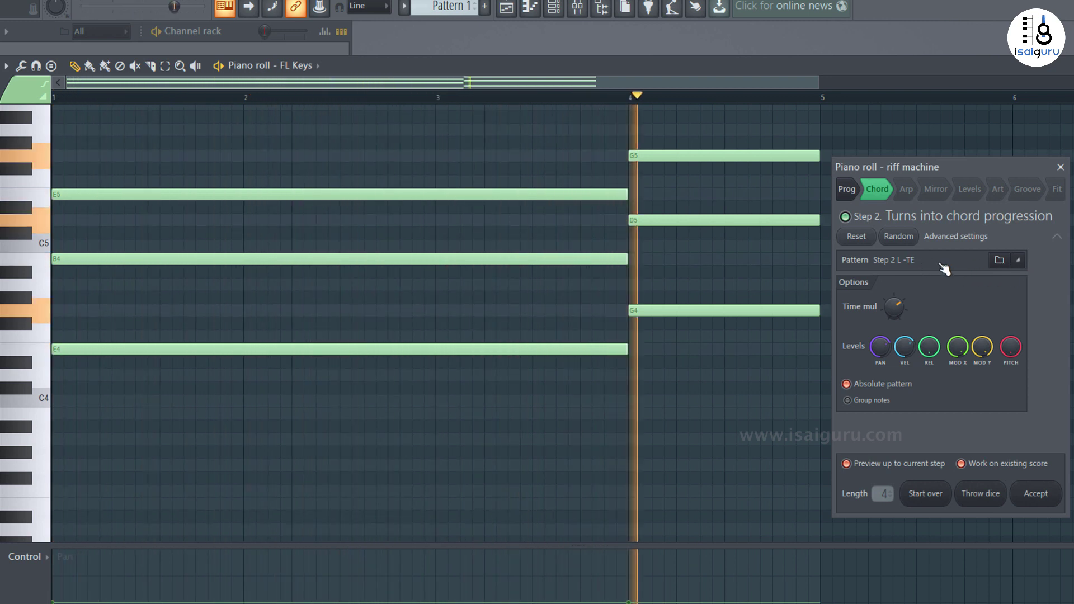
pyautogui.click(902, 237)
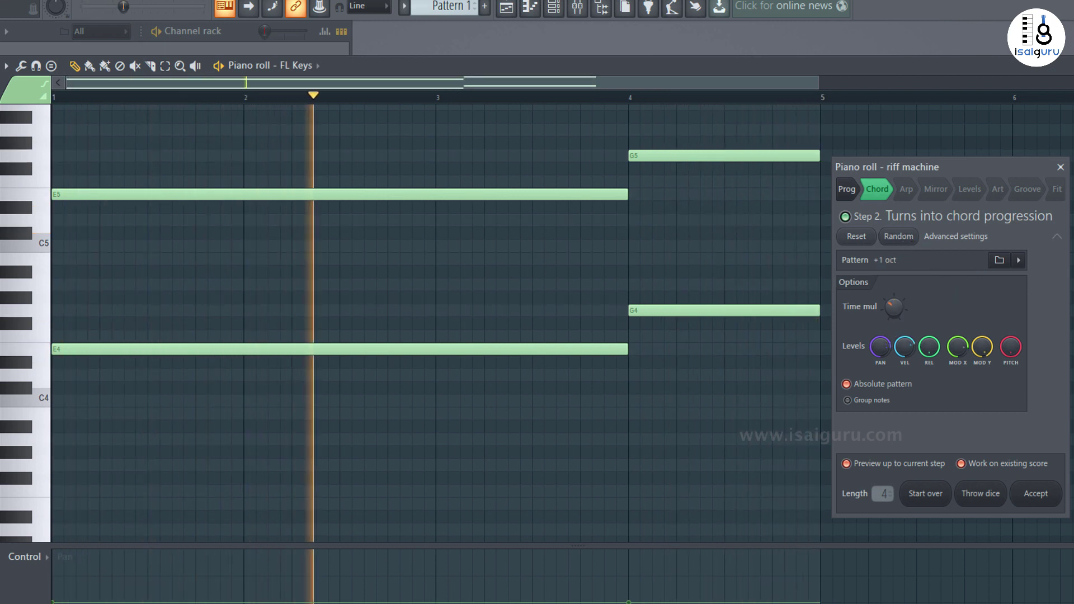
pyautogui.moveTo(893, 307); pyautogui.dragTo(893, 320)
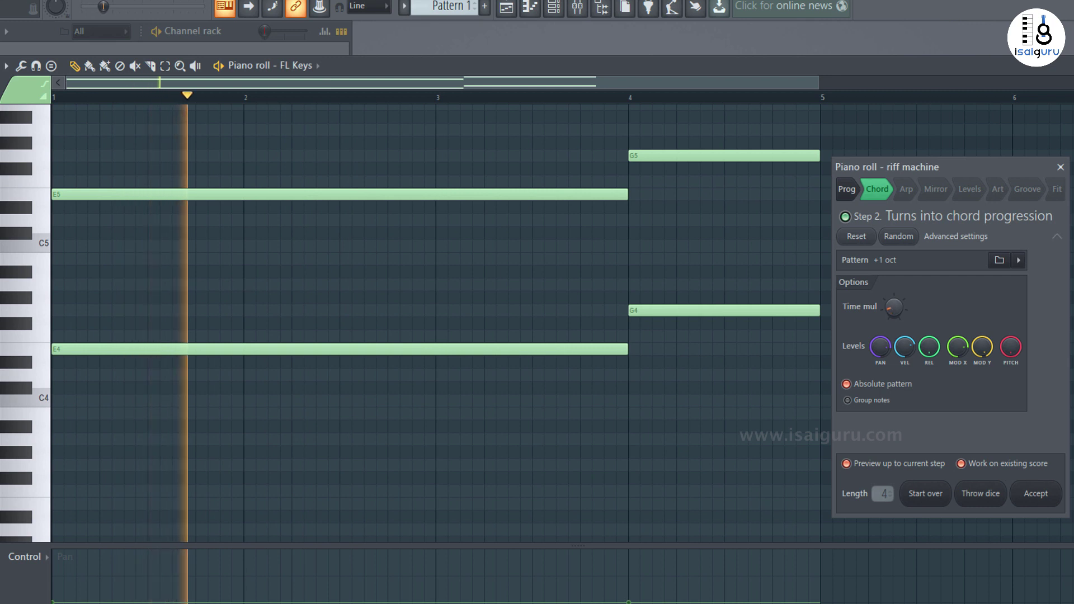
# - Adjust the Prog stage's Time mul until E4 spans two bars and G4 and A4 one bar each, and return to the chords
pyautogui.click(847, 189)
pyautogui.moveTo(894, 307); pyautogui.dragTo(893, 293)
pyautogui.click(877, 189)
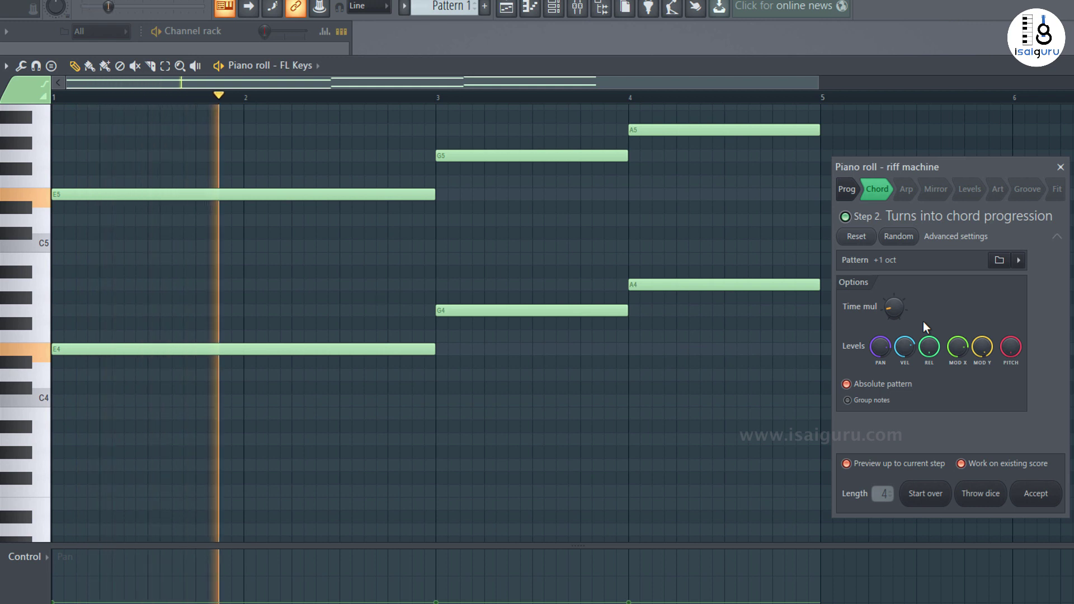
# - Randomize the chord settings until the minor pattern is used, and listen to it with the Arp stage's Default arpeggio
pyautogui.click(906, 241)
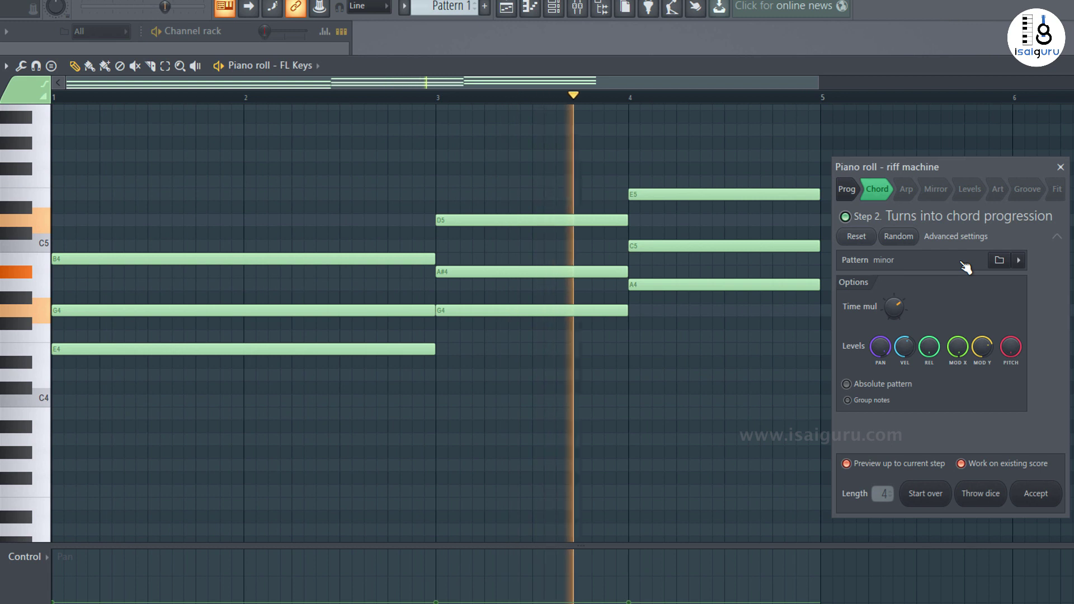
pyautogui.press('space')
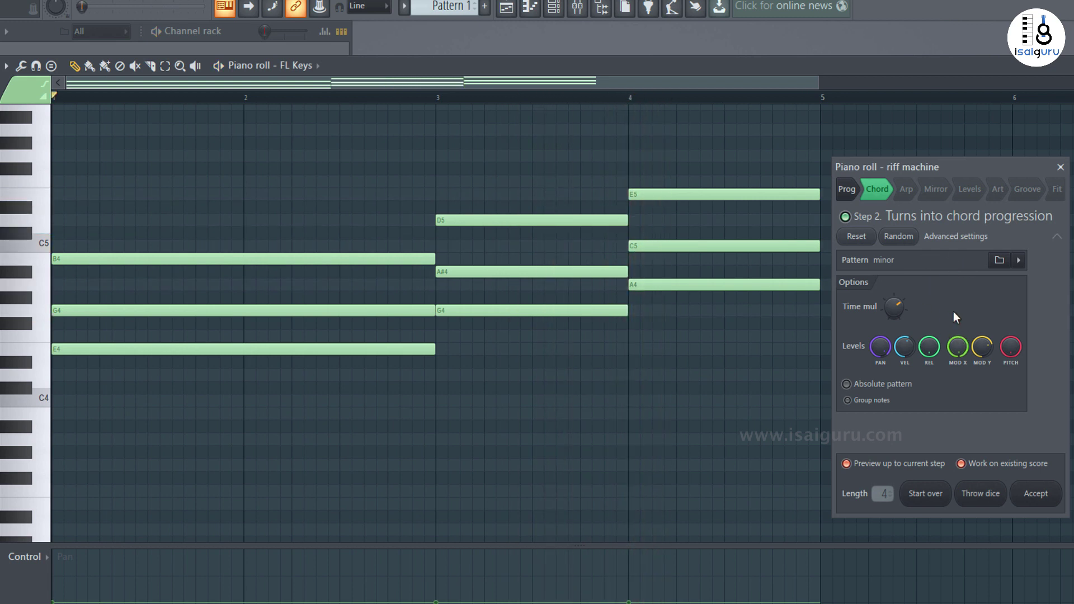
pyautogui.click(906, 190)
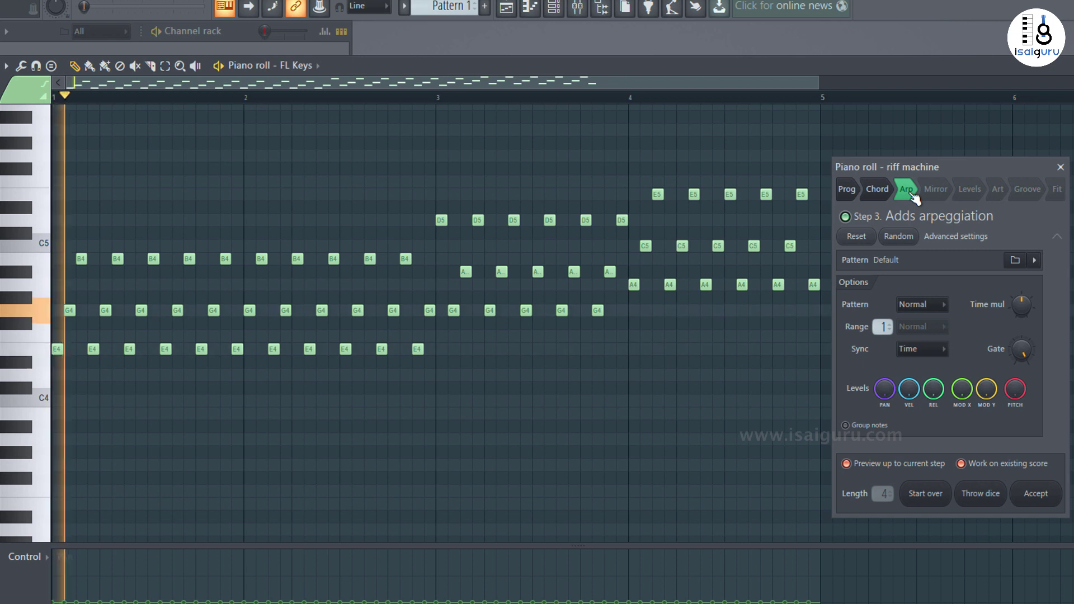
pyautogui.press('space')
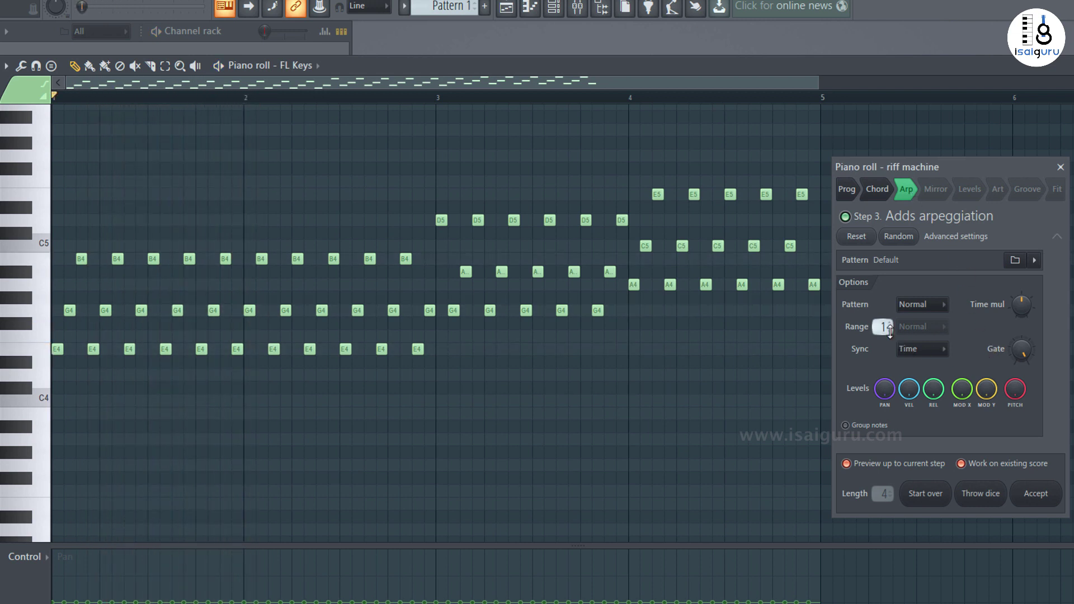
# - Try larger arpeggio Range values from 2 upwards, listen to them, and restore the Range to 1
pyautogui.moveTo(883, 327); pyautogui.dragTo(883, 320)
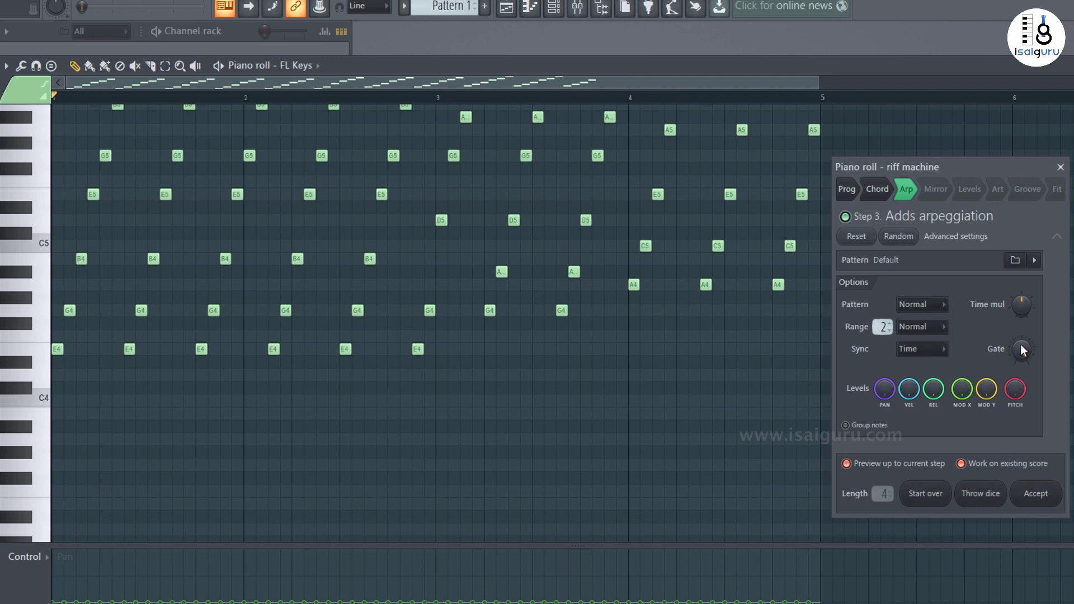
pyautogui.press('space')
pyautogui.moveTo(884, 326); pyautogui.dragTo(883, 320)
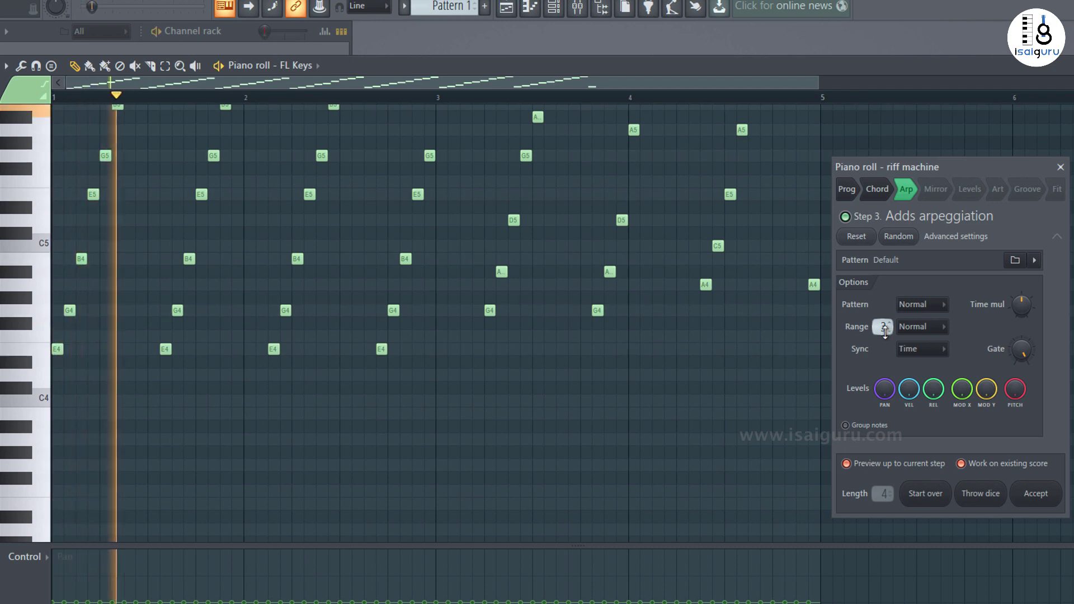
pyautogui.press('space')
pyautogui.moveTo(884, 330)
pyautogui.mouseDown()
pyautogui.moveTo(884, 316)
pyautogui.moveTo(884, 353)
pyautogui.moveTo(884, 321)
pyautogui.mouseUp()
pyautogui.press('space')
pyautogui.press('space')
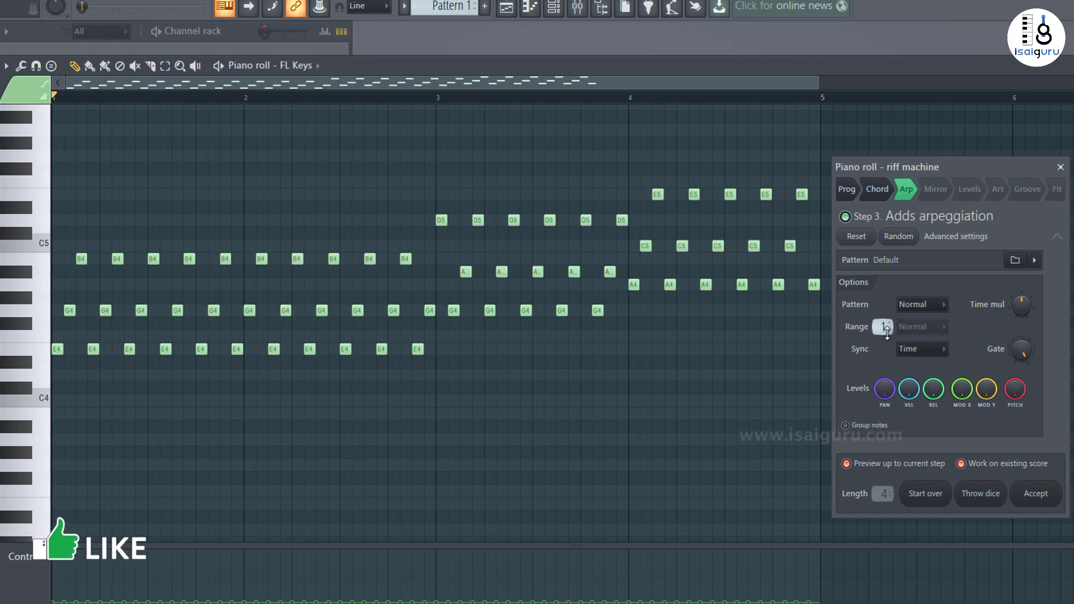
# - Raise the arpeggio's Time mul until each note lasts an eighth of a bar, and play it back
pyautogui.moveTo(1019, 304); pyautogui.dragTo(1013, 313)
pyautogui.press('space')
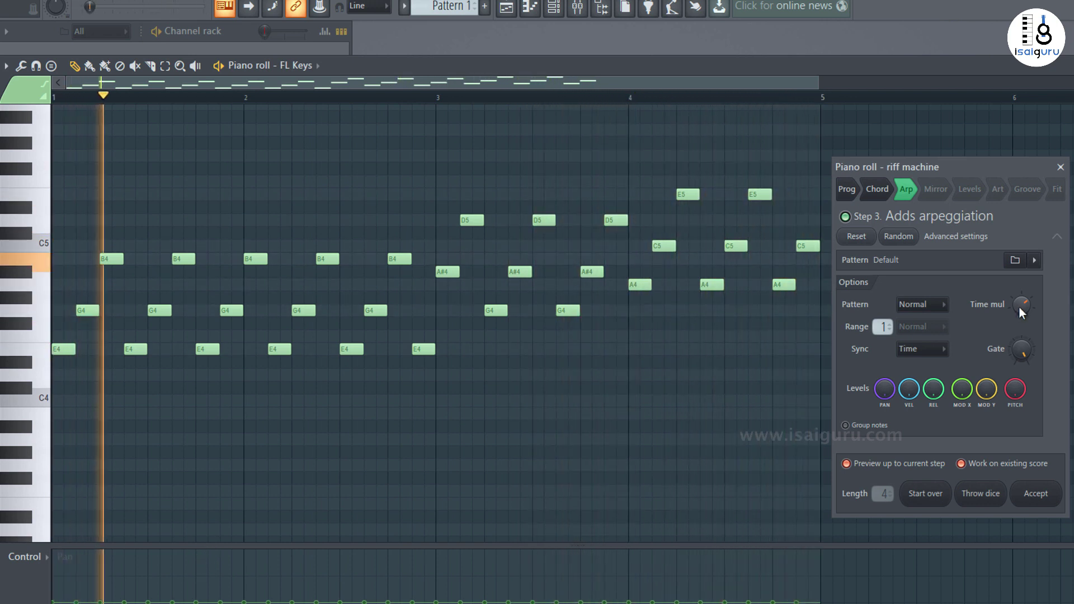
# - Try the Flip and Alternate arpeggio directions, and set the direction back to Normal
pyautogui.click(942, 307)
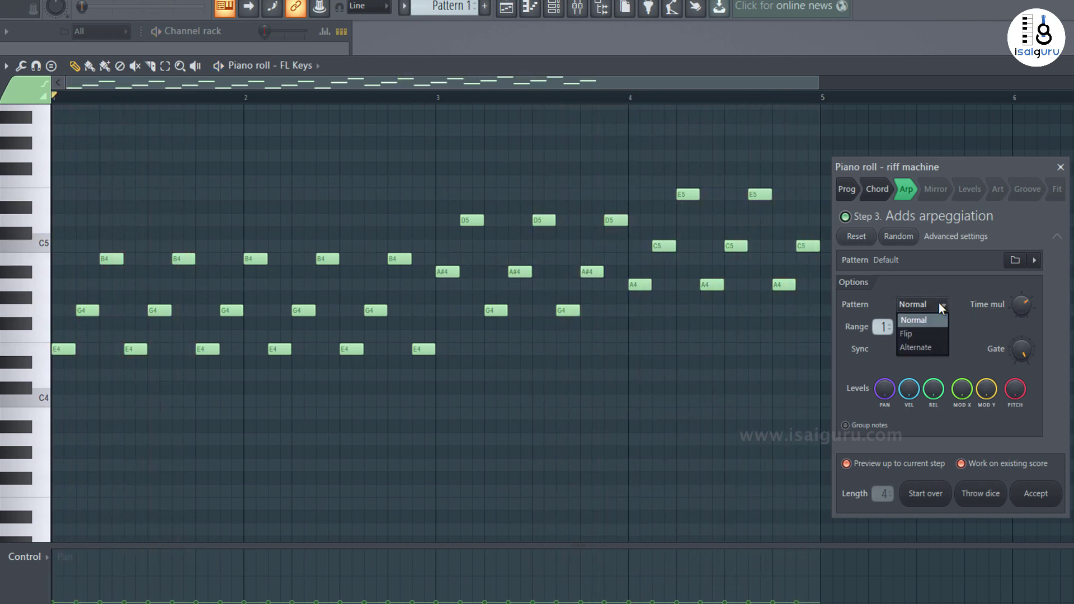
pyautogui.click(936, 335)
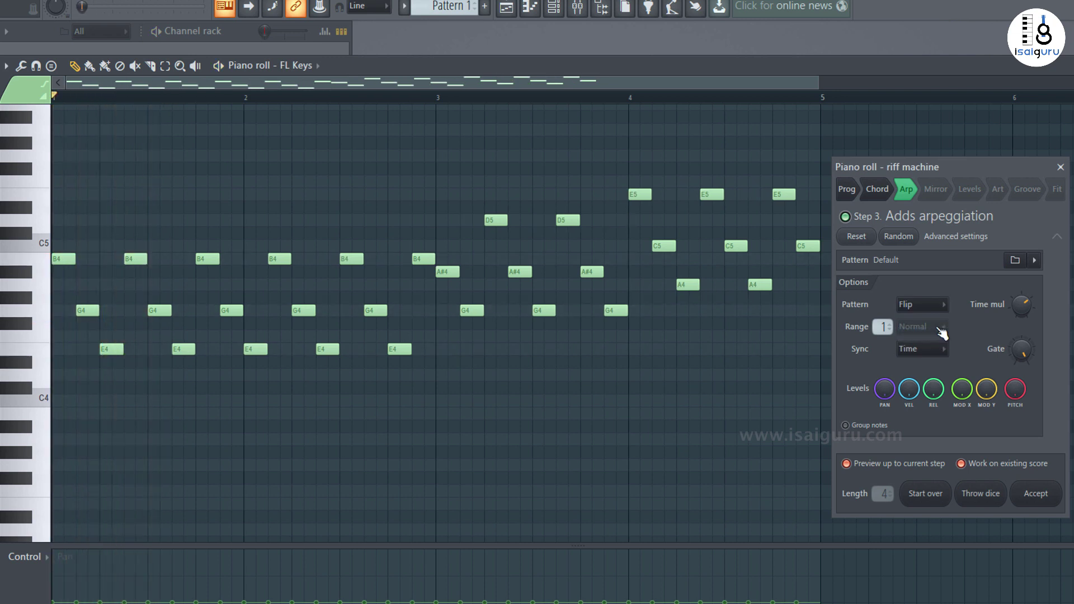
pyautogui.click(935, 342)
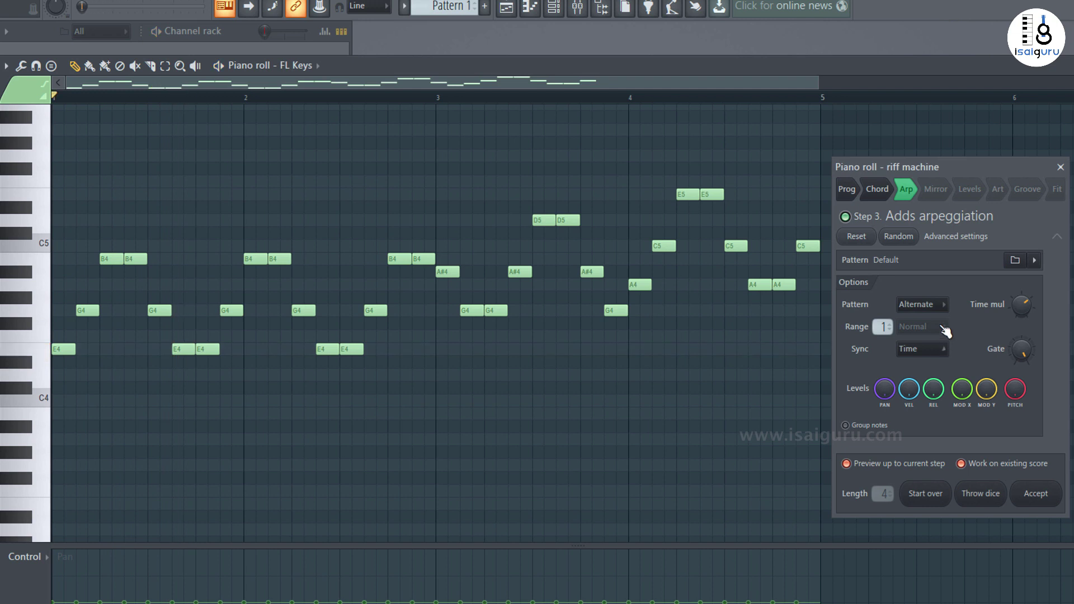
pyautogui.click(935, 305)
pyautogui.click(919, 320)
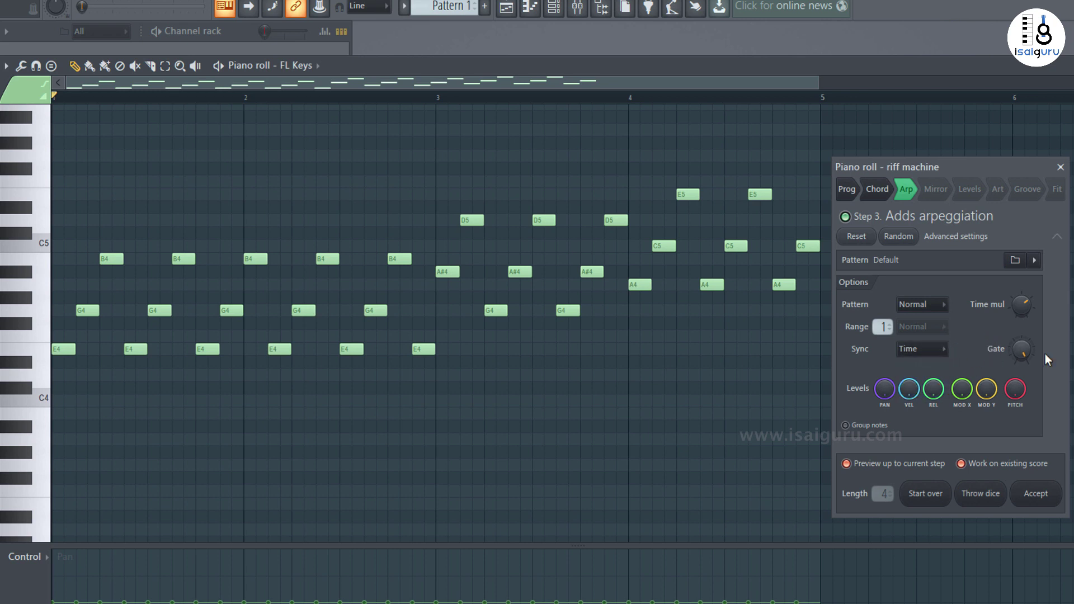
# - Adjust the arpeggio's Gate during playback so the notes are slightly shortened with small gaps between them
pyautogui.press('space')
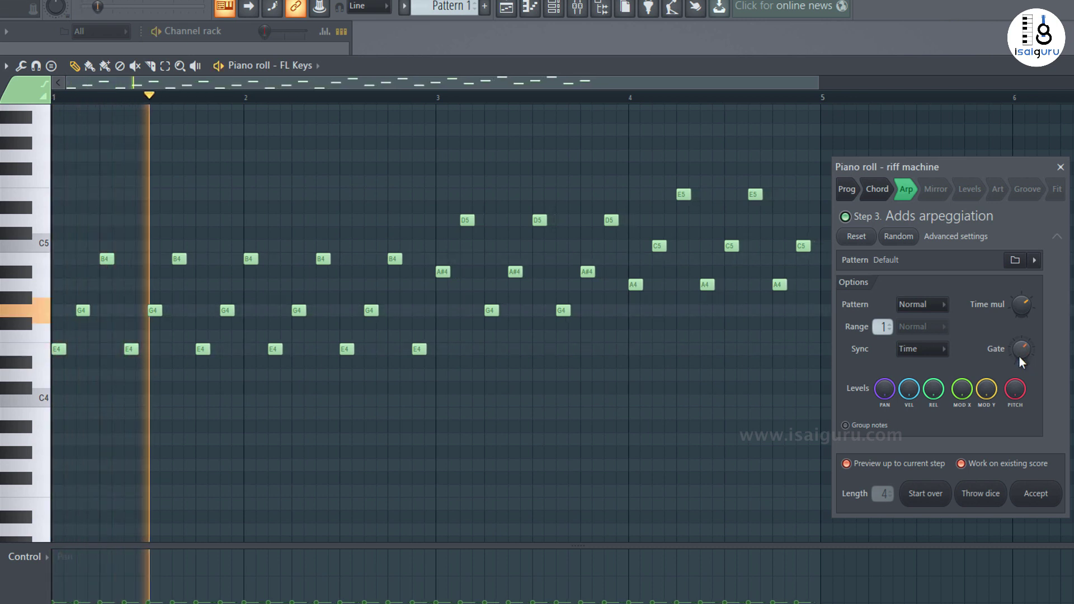
pyautogui.moveTo(1018, 355)
pyautogui.mouseDown()
pyautogui.moveTo(1018, 391)
pyautogui.moveTo(1019, 340)
pyautogui.moveTo(1028, 358)
pyautogui.mouseUp()
pyautogui.press('space')
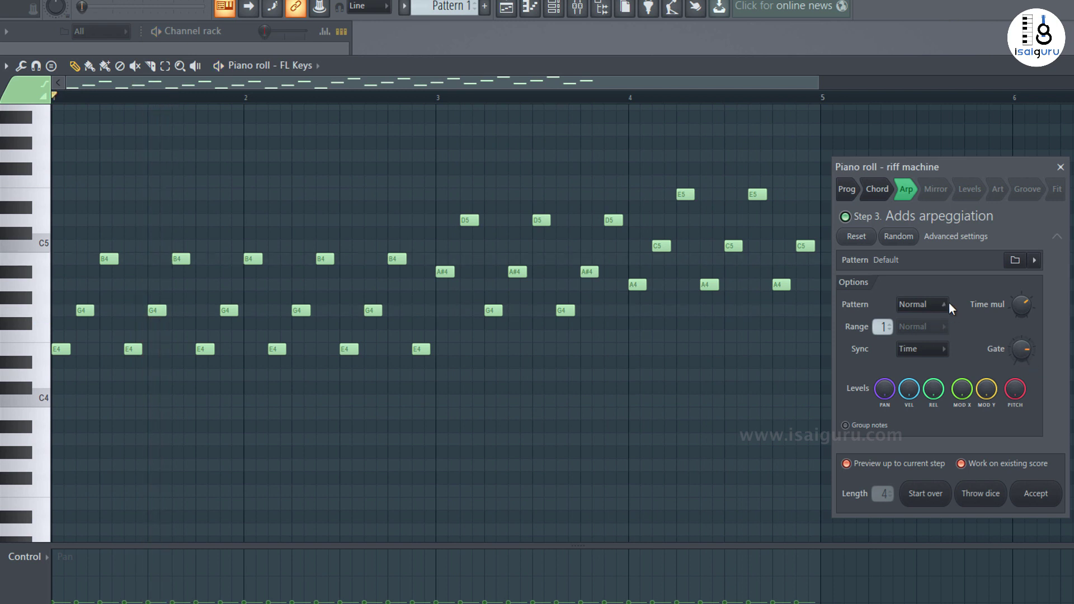
# - Randomize the arpeggio settings, choose the Arp Riff Machine O - TE pattern, and set its direction to Normal
pyautogui.click(903, 242)
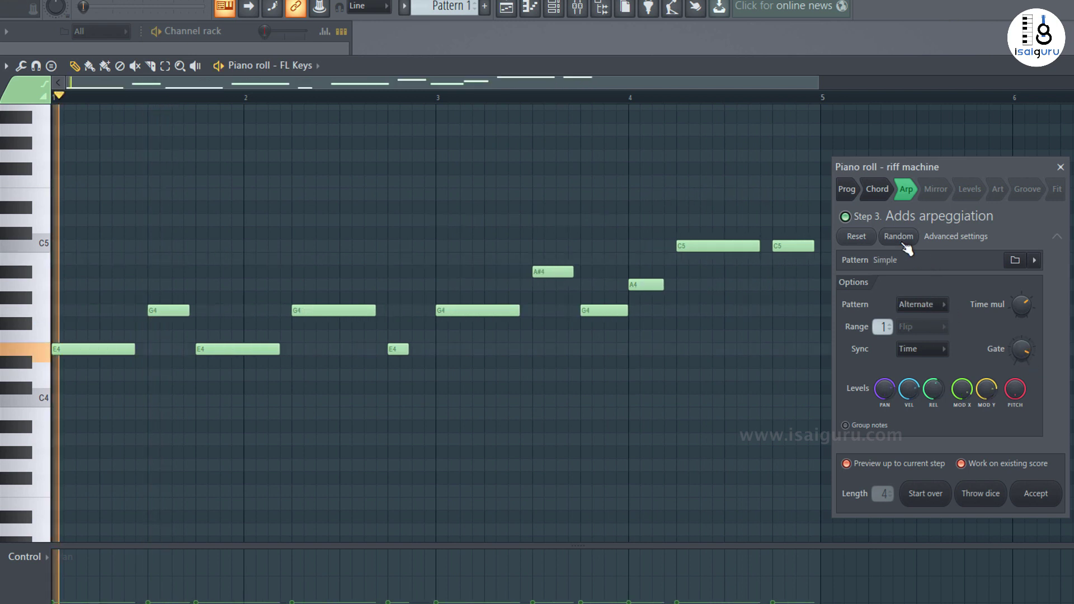
pyautogui.click(1034, 260)
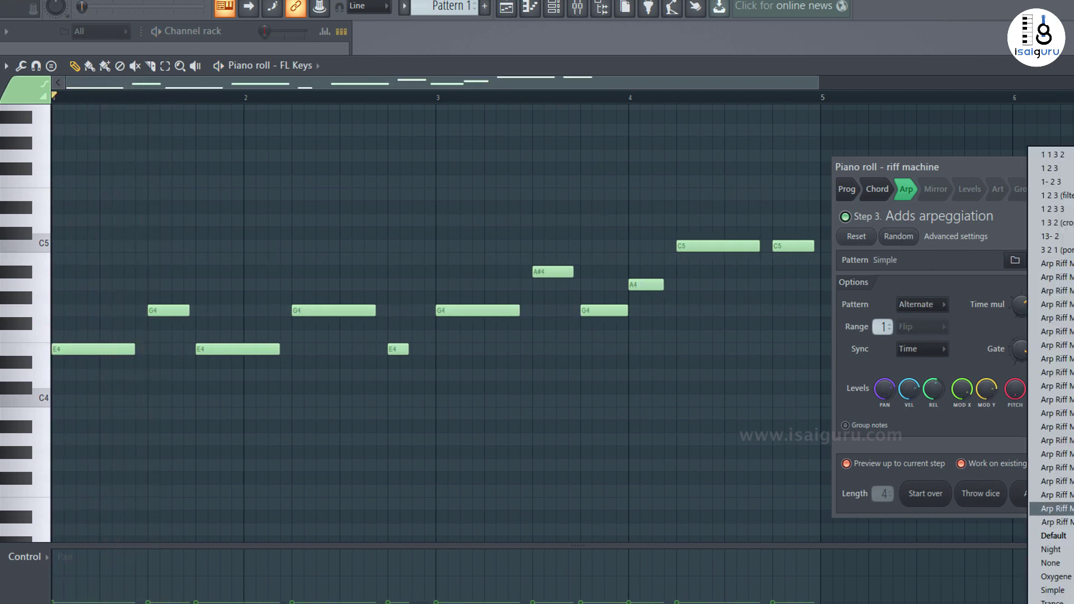
pyautogui.click(1052, 508)
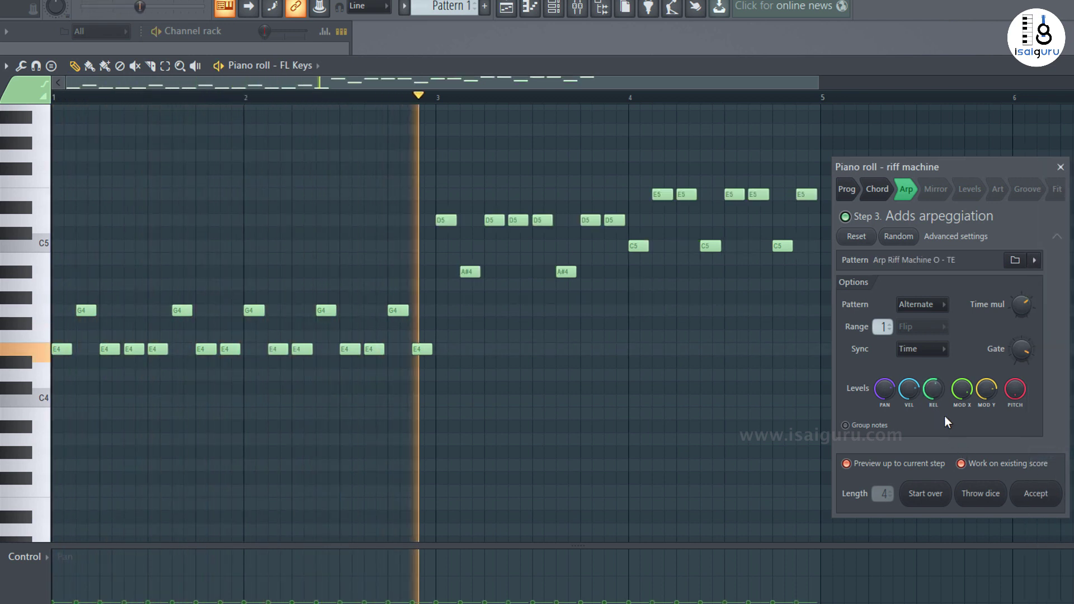
pyautogui.click(937, 305)
pyautogui.click(923, 321)
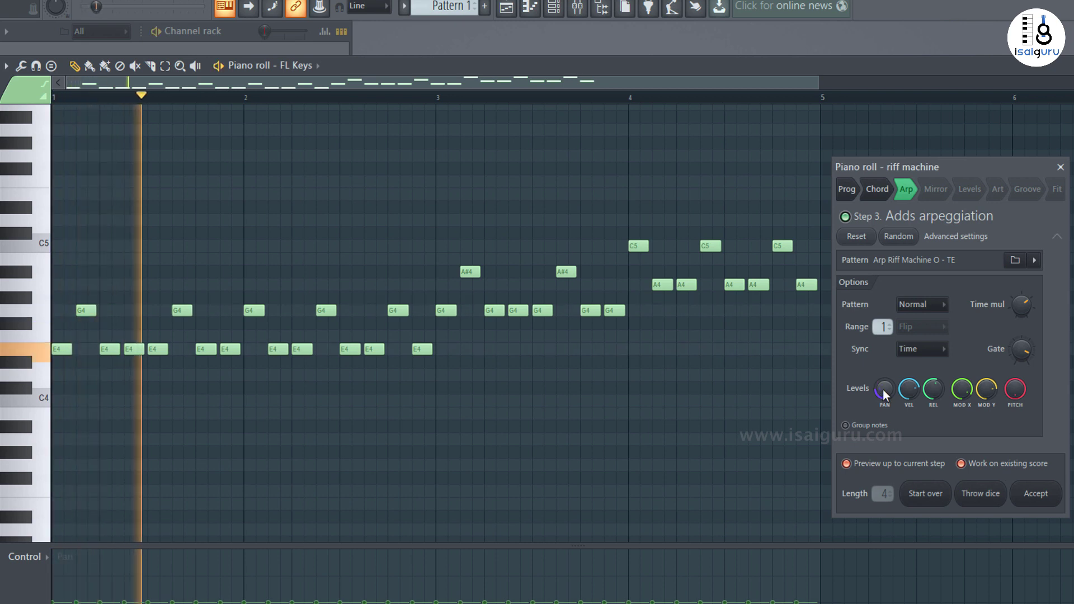
# - Adjust the arpeggio's pan, velocity, release and Mod X levels during playback, and stop the playback
pyautogui.moveTo(884, 389); pyautogui.dragTo(909, 366)
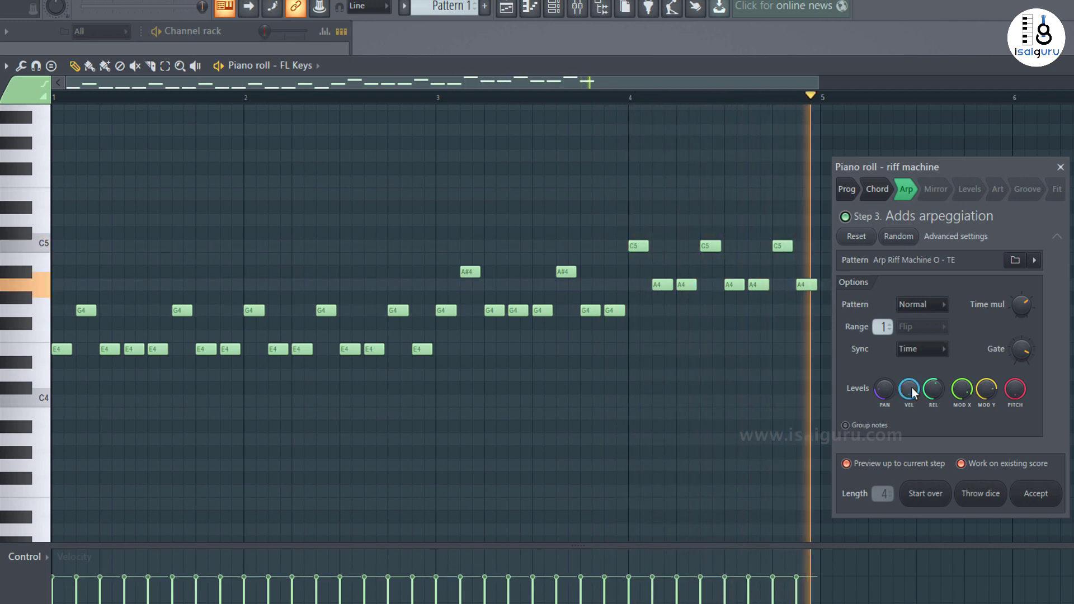
pyautogui.moveTo(932, 391); pyautogui.dragTo(962, 393)
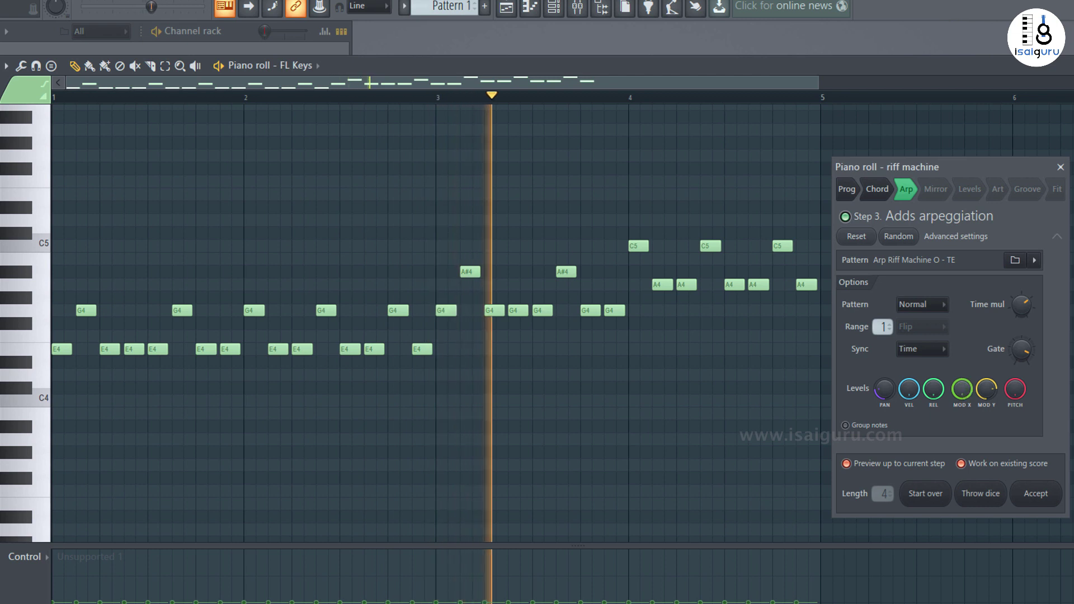
pyautogui.press('space')
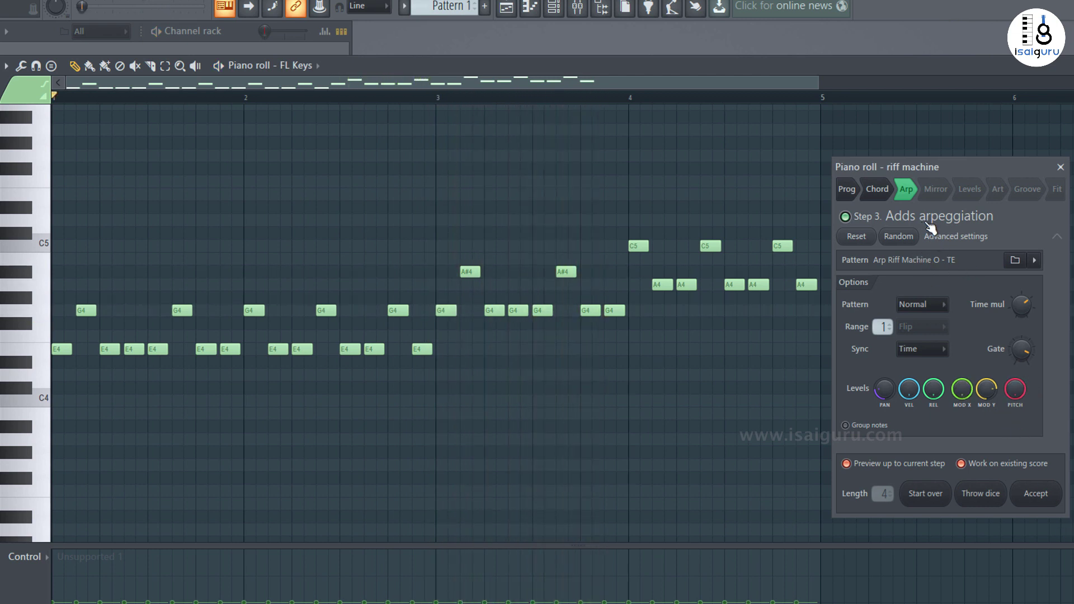
# - Try flipping the riff horizontally and vertically in the Mirror stage, turning each flip off again
pyautogui.click(933, 190)
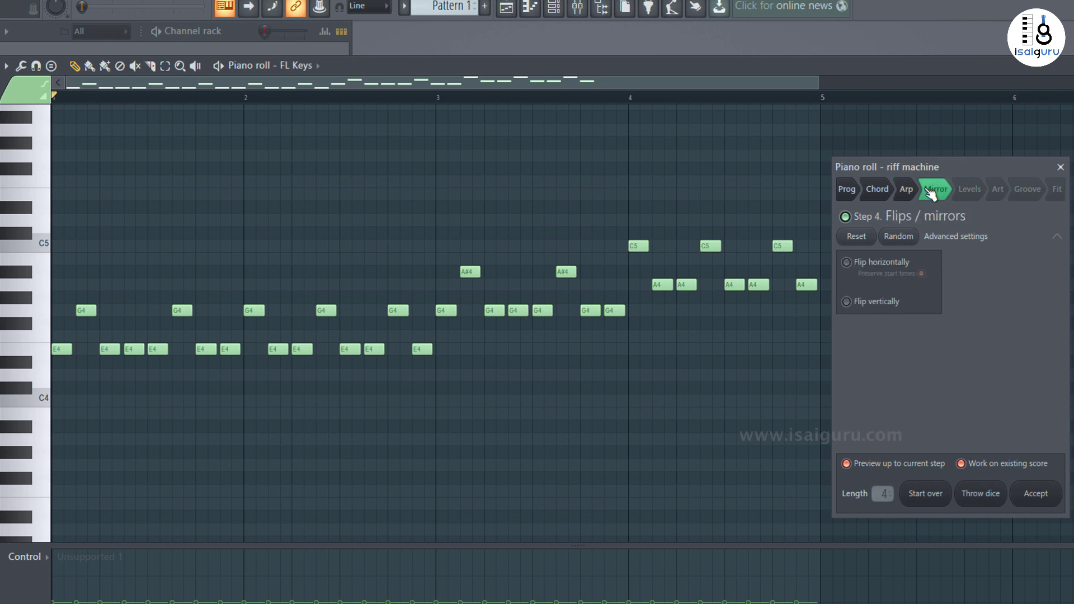
pyautogui.click(848, 263)
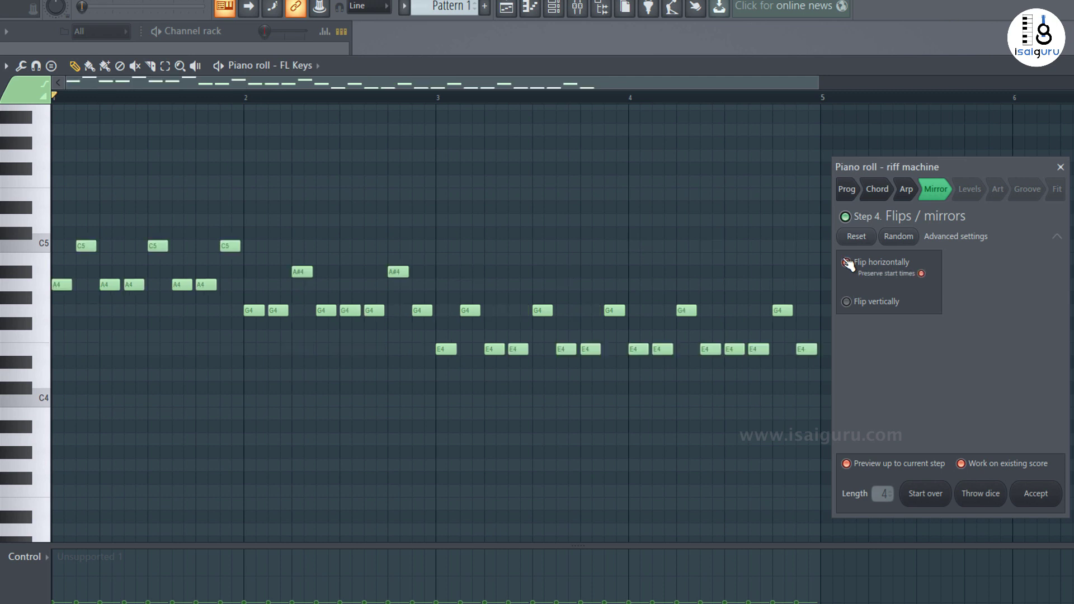
pyautogui.click(847, 263)
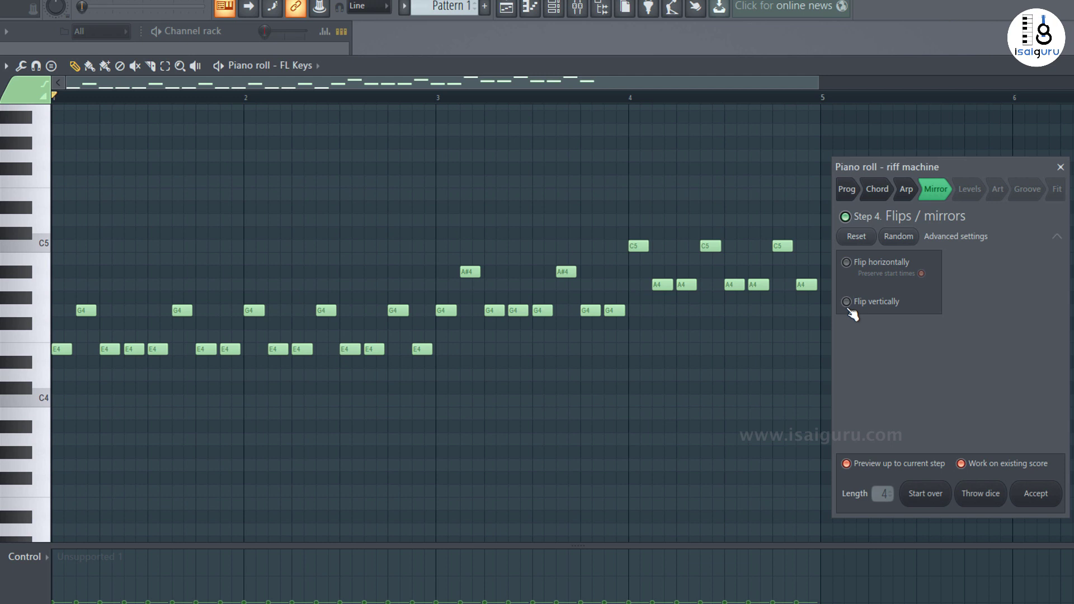
pyautogui.click(846, 302)
pyautogui.click(846, 302)
pyautogui.click(846, 302)
pyautogui.click(847, 302)
# - Humanize the riff's note levels in the Levels stage by adding random pan and velocity variation during playback
pyautogui.click(975, 201)
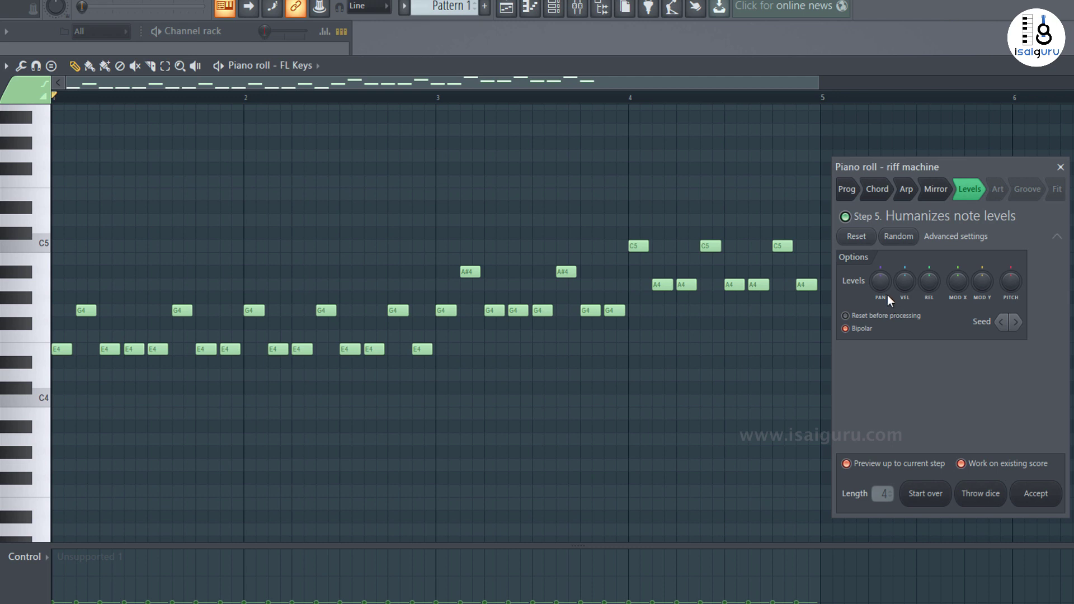
pyautogui.moveTo(883, 290); pyautogui.dragTo(882, 333)
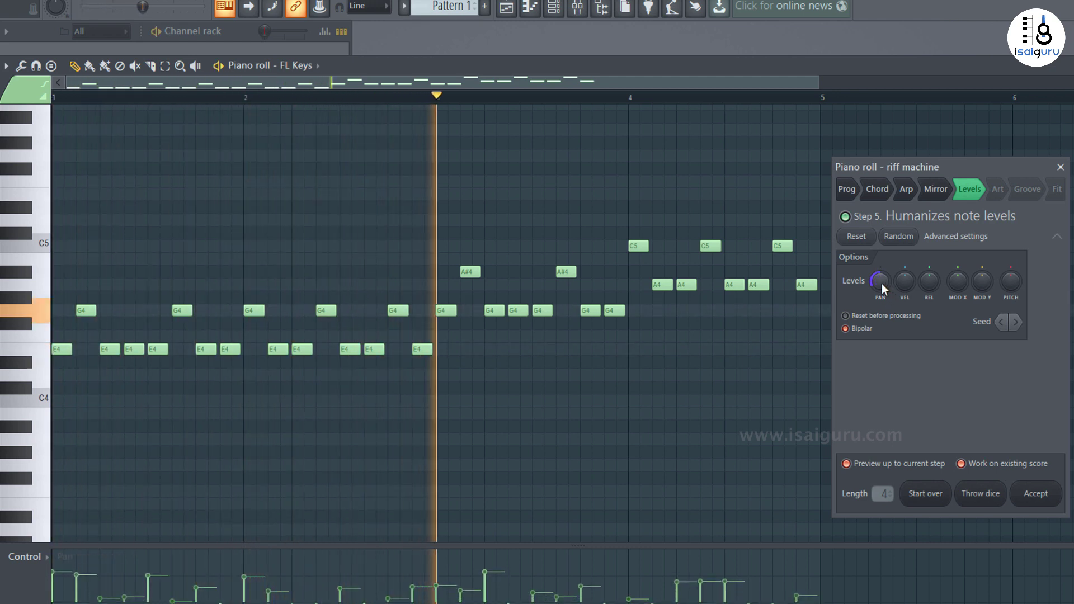
pyautogui.moveTo(881, 284); pyautogui.dragTo(905, 291)
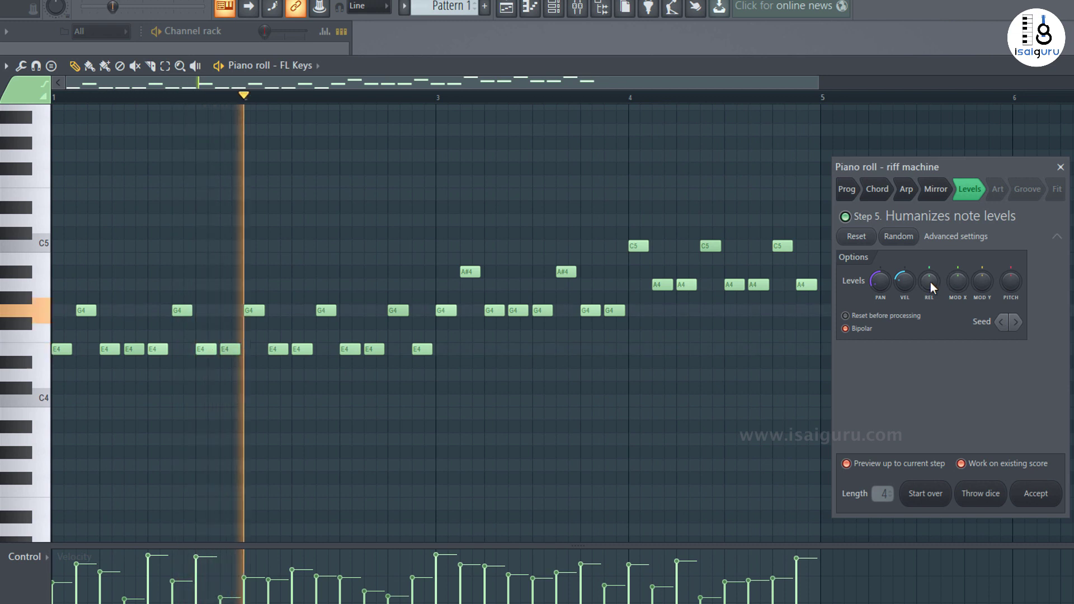
pyautogui.moveTo(931, 282)
pyautogui.mouseDown()
pyautogui.moveTo(930, 266)
pyautogui.moveTo(930, 282)
pyautogui.mouseUp()
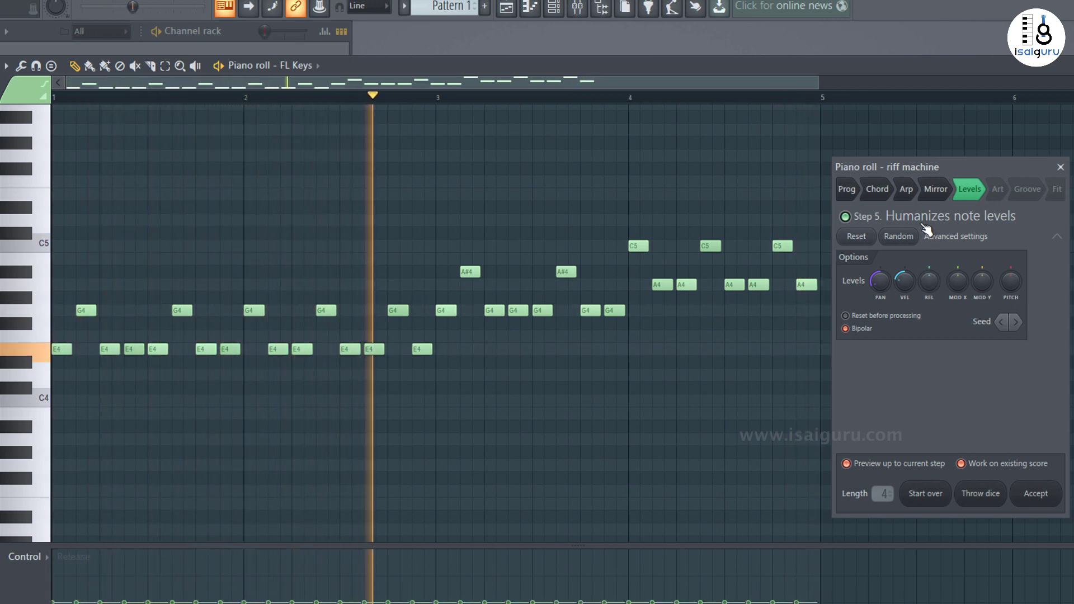
pyautogui.moveTo(1009, 284); pyautogui.dragTo(981, 284)
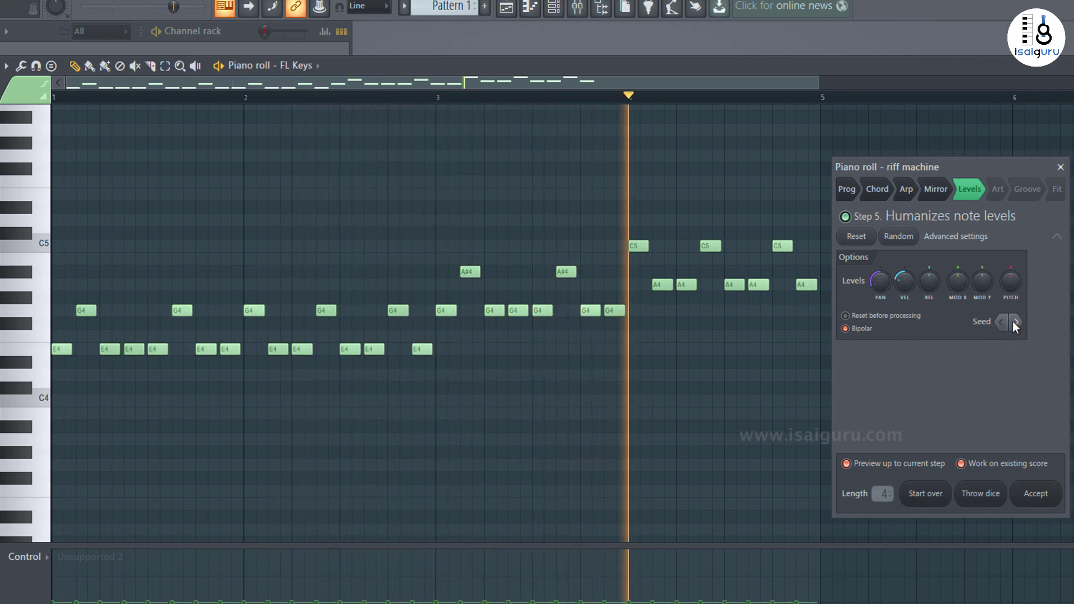
pyautogui.press('space')
# - Play the riff in the Art stage, trying the Legato articulation before choosing Staccato
pyautogui.click(998, 189)
pyautogui.press('space')
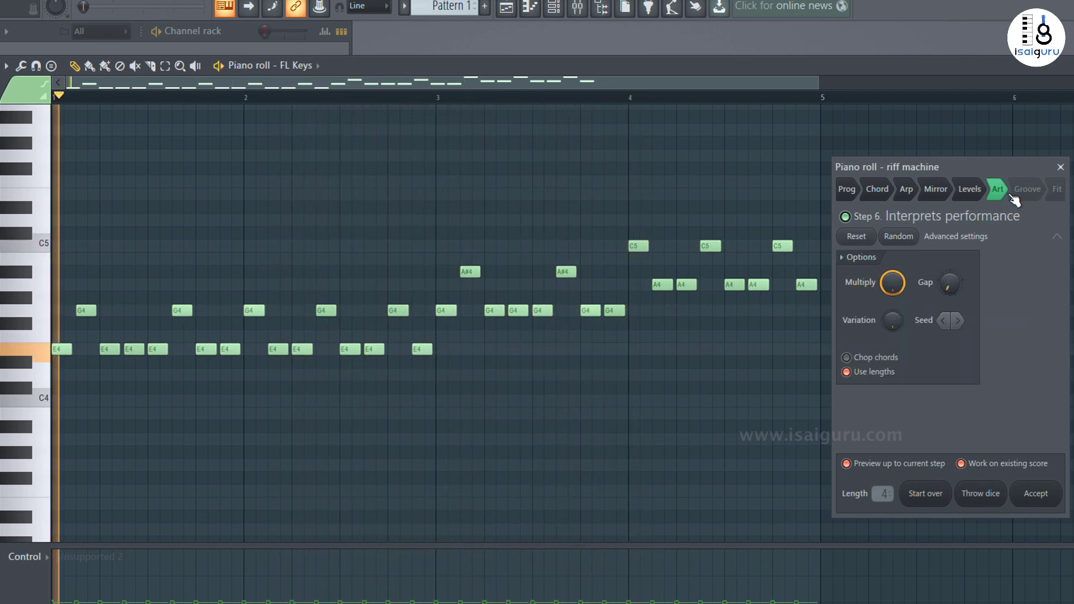
pyautogui.click(844, 257)
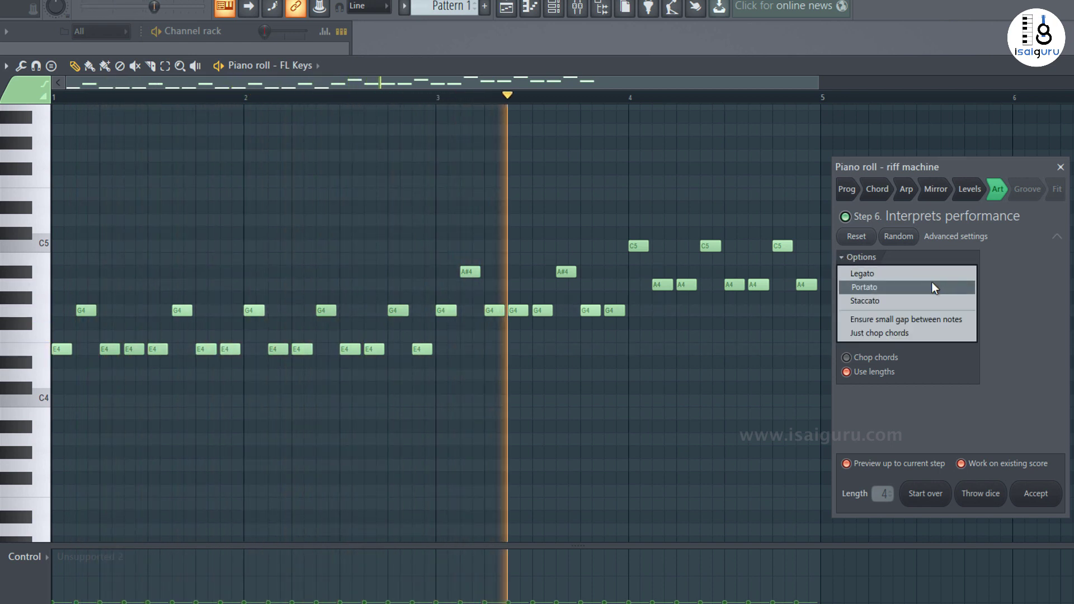
pyautogui.click(907, 279)
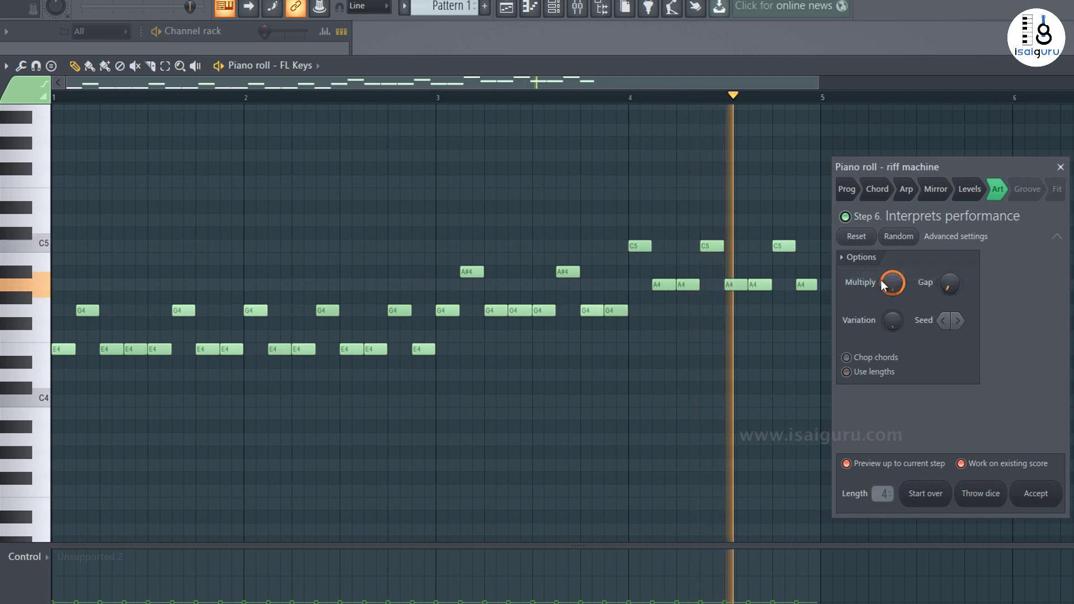
pyautogui.click(857, 268)
pyautogui.click(879, 301)
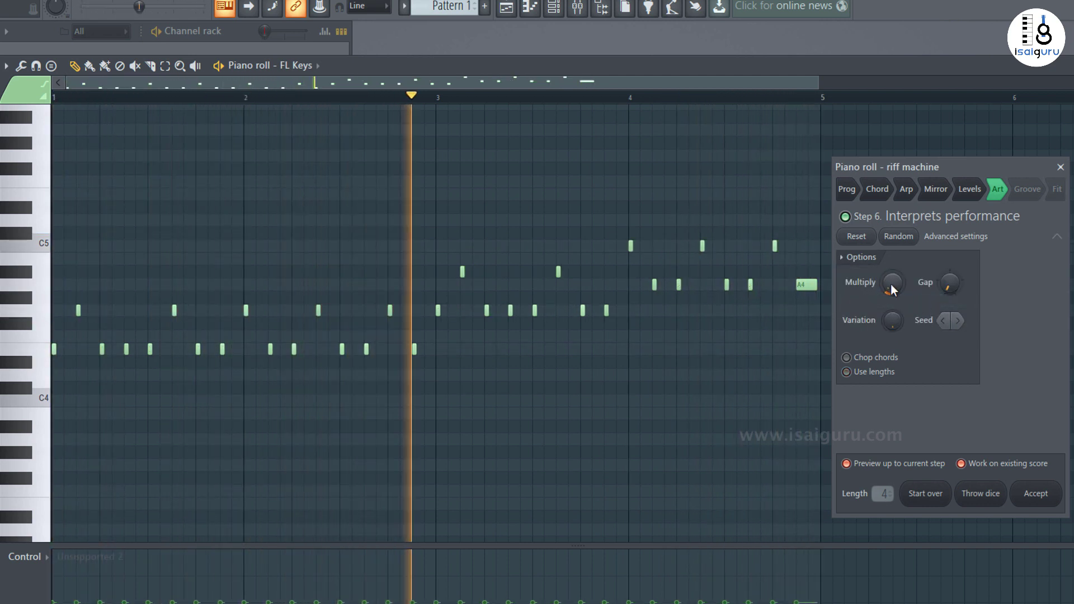
# - Raise the articulation's Multiply and Gap, add a moderate Variation to the note lengths, and toggle Use lengths on and off
pyautogui.moveTo(892, 283)
pyautogui.mouseDown()
pyautogui.moveTo(892, 249)
pyautogui.moveTo(892, 265)
pyautogui.mouseUp()
pyautogui.moveTo(949, 283); pyautogui.dragTo(949, 261)
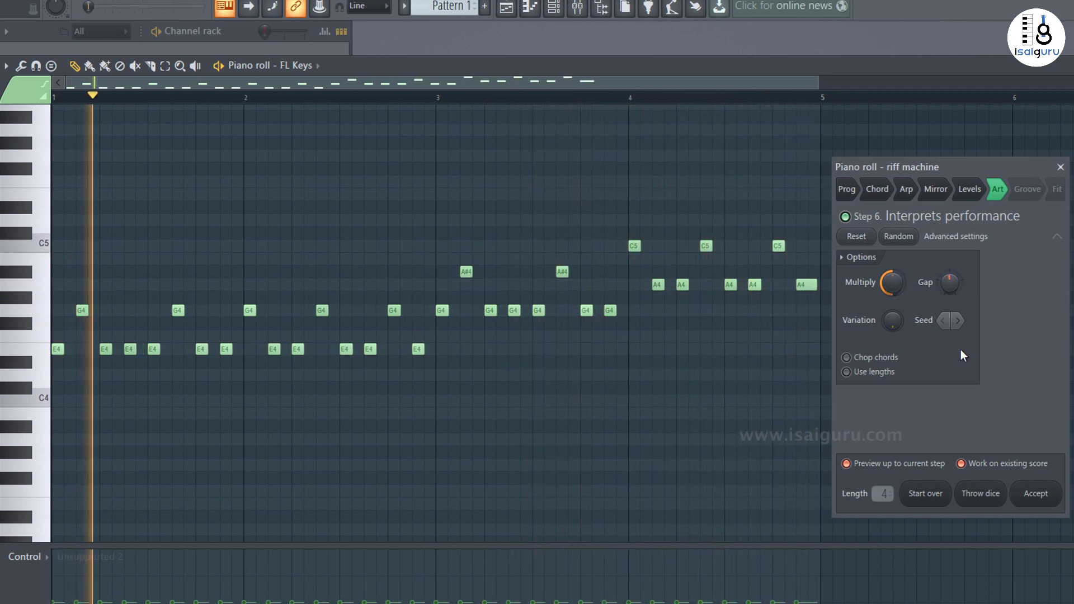
pyautogui.moveTo(896, 327); pyautogui.dragTo(896, 319)
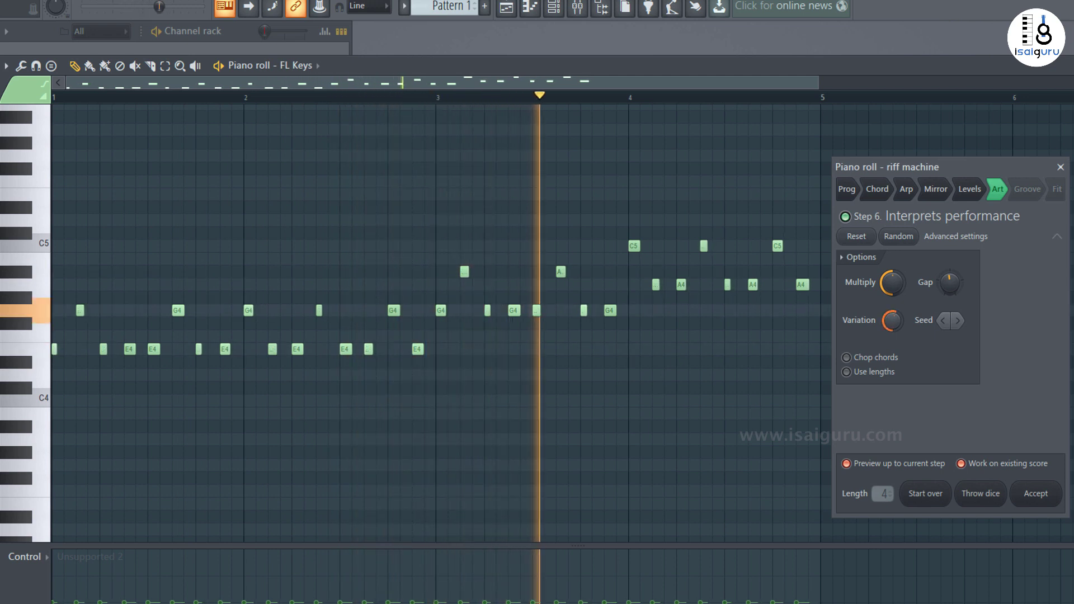
pyautogui.moveTo(896, 320); pyautogui.dragTo(896, 328)
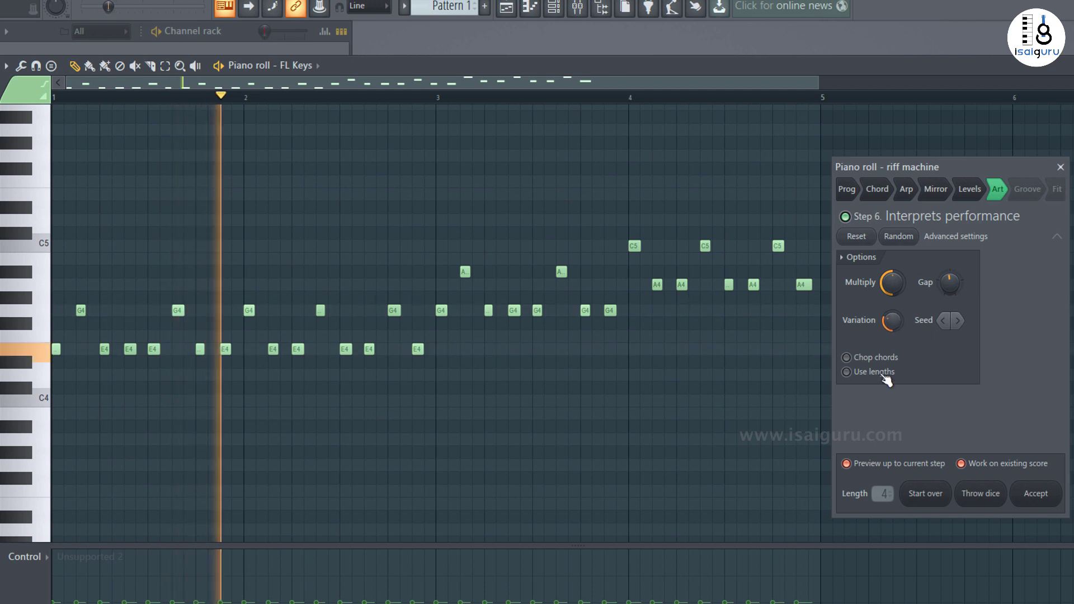
pyautogui.press('space')
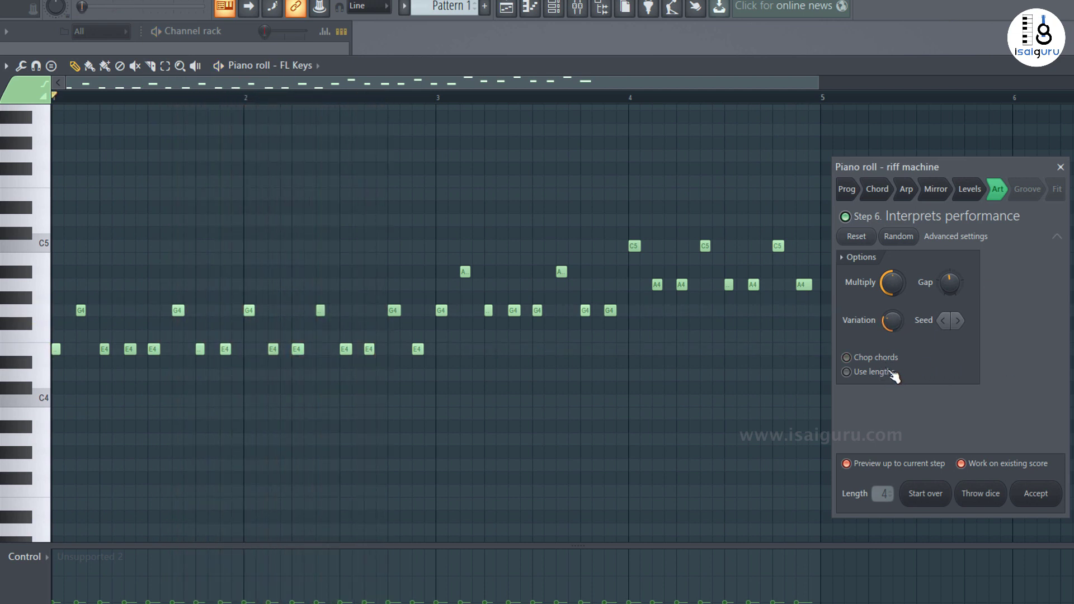
pyautogui.click(891, 371)
pyautogui.click(891, 372)
# - Apply the Removed odd step template in the Groove stage and adjust its Sensitivity during playback
pyautogui.click(1028, 190)
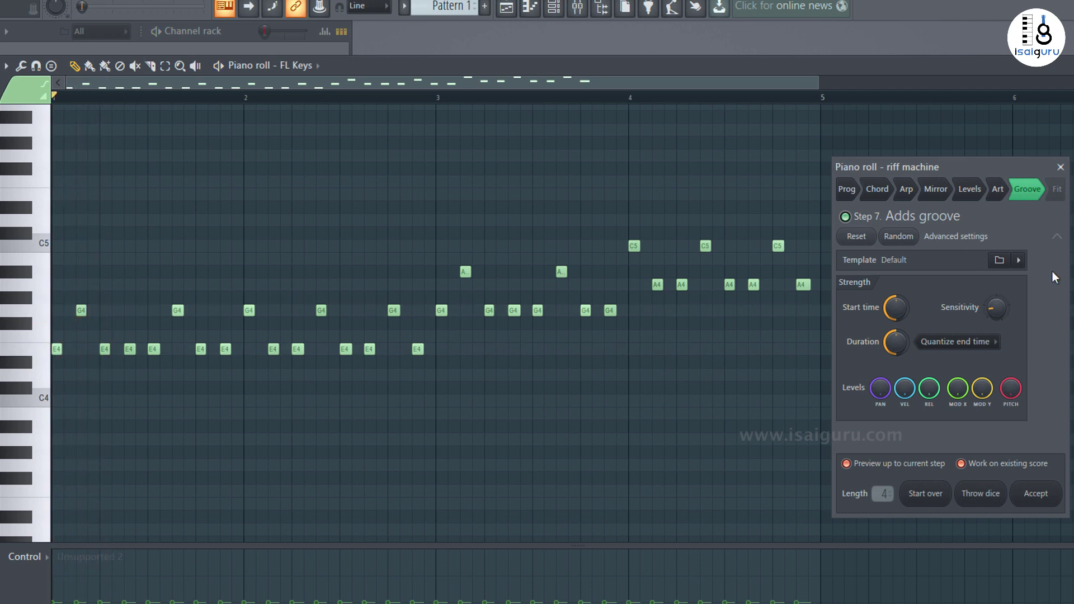
pyautogui.press('Escape')
pyautogui.click(1019, 262)
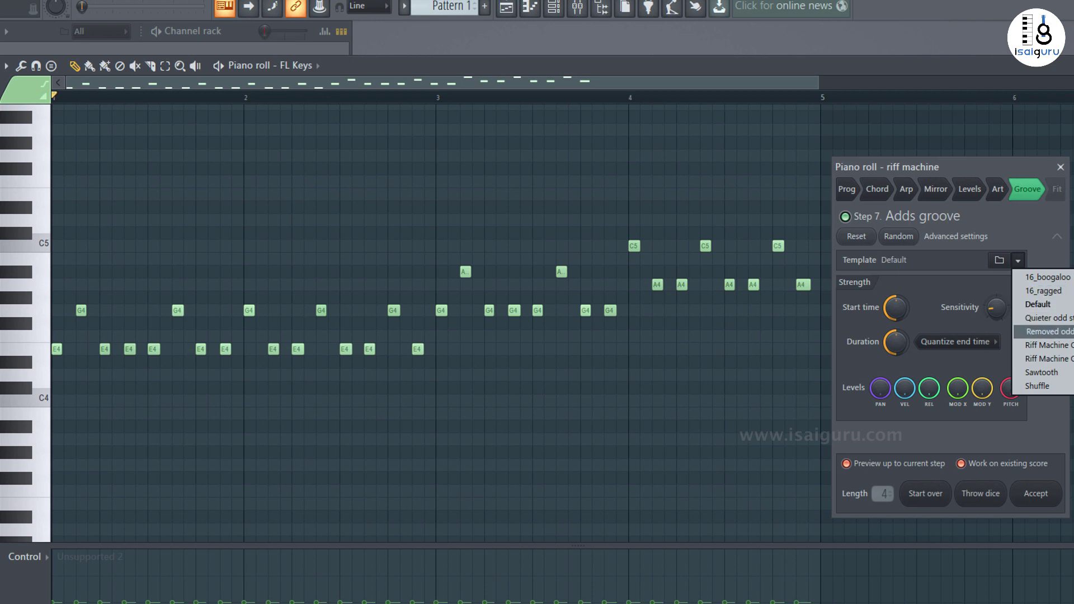
pyautogui.click(1043, 331)
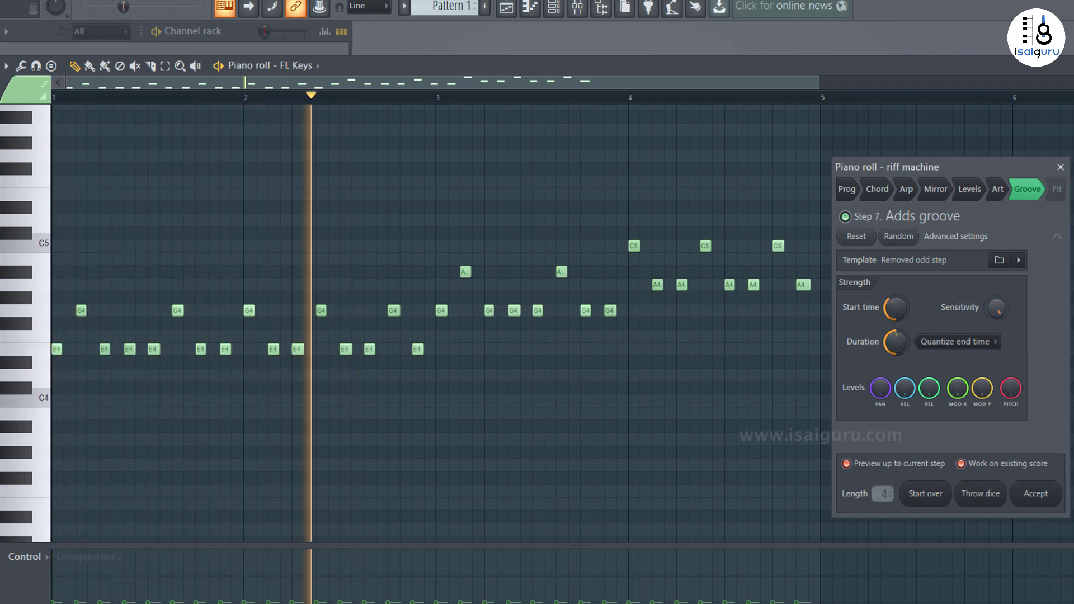
pyautogui.moveTo(996, 309); pyautogui.dragTo(996, 353)
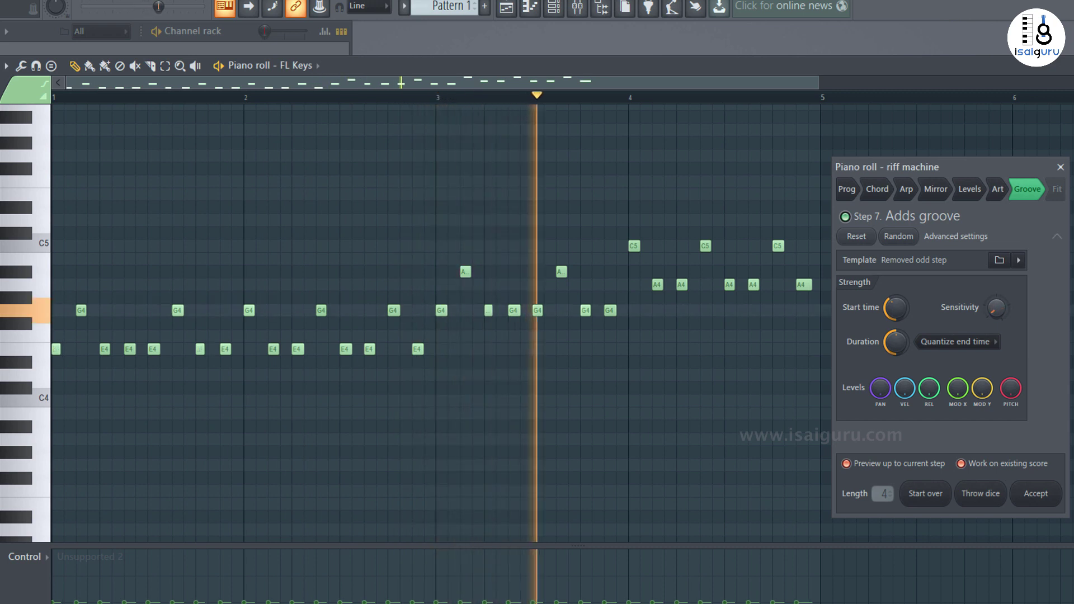
pyautogui.press('space')
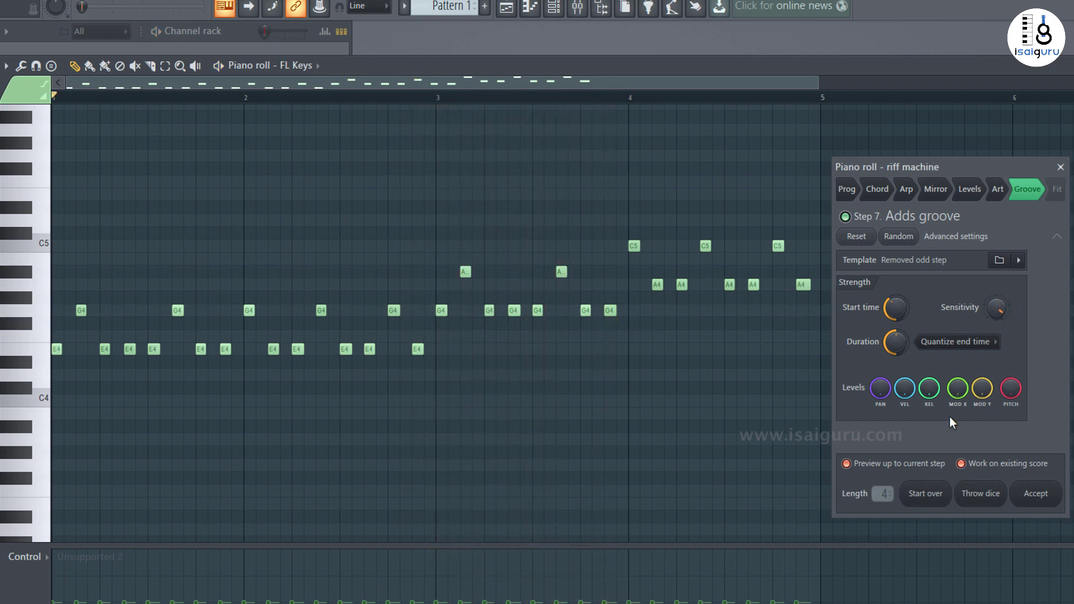
# - Review the Fit stage's key and scale restriction and the Prog stage, and play the riff at the Groove stage
pyautogui.click(1057, 191)
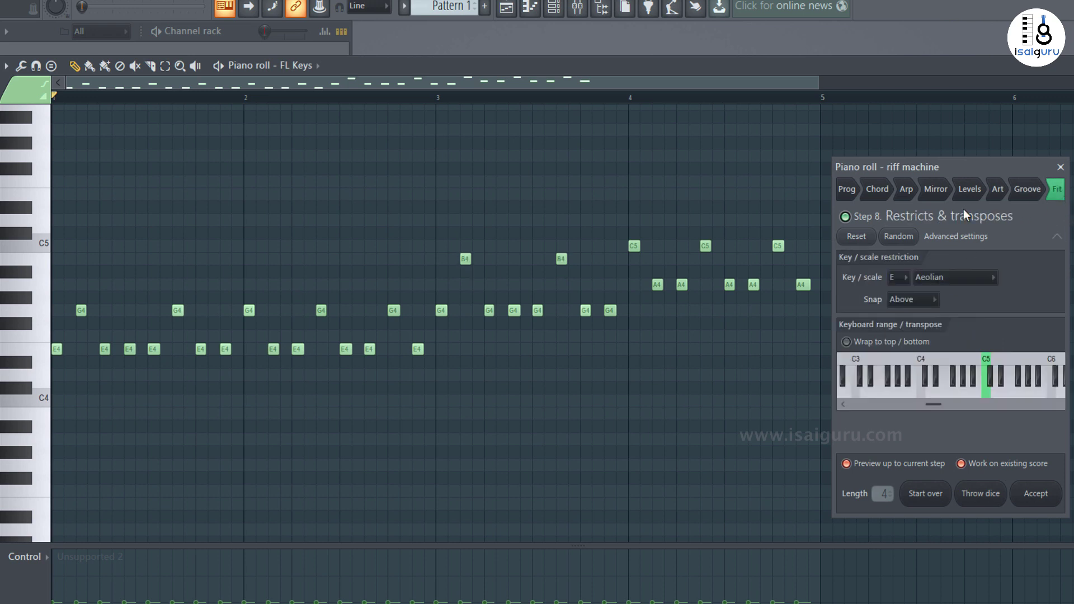
pyautogui.click(846, 190)
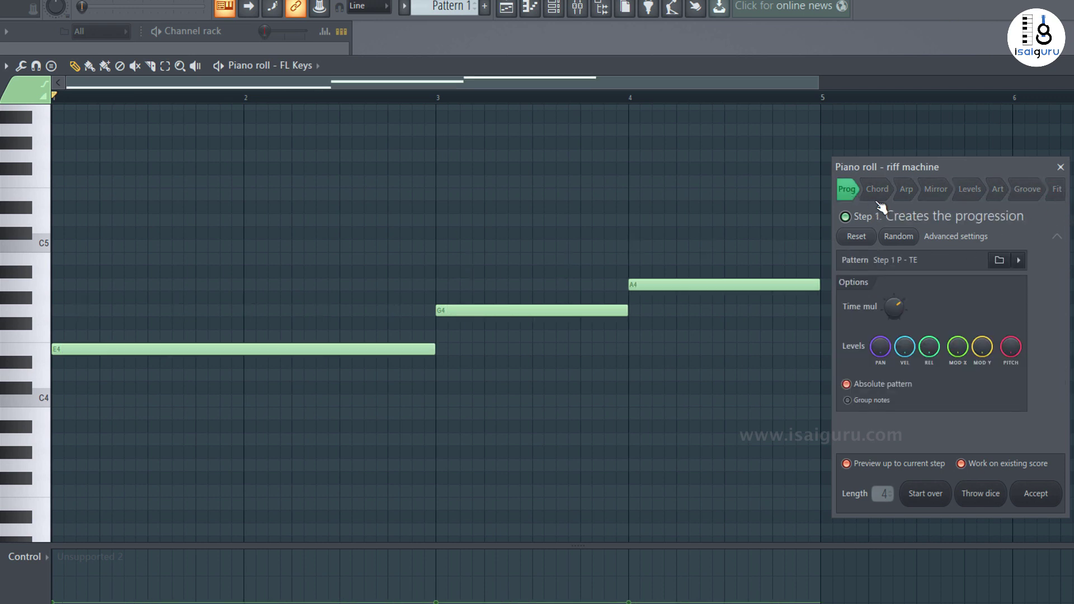
pyautogui.click(1027, 190)
pyautogui.press('space')
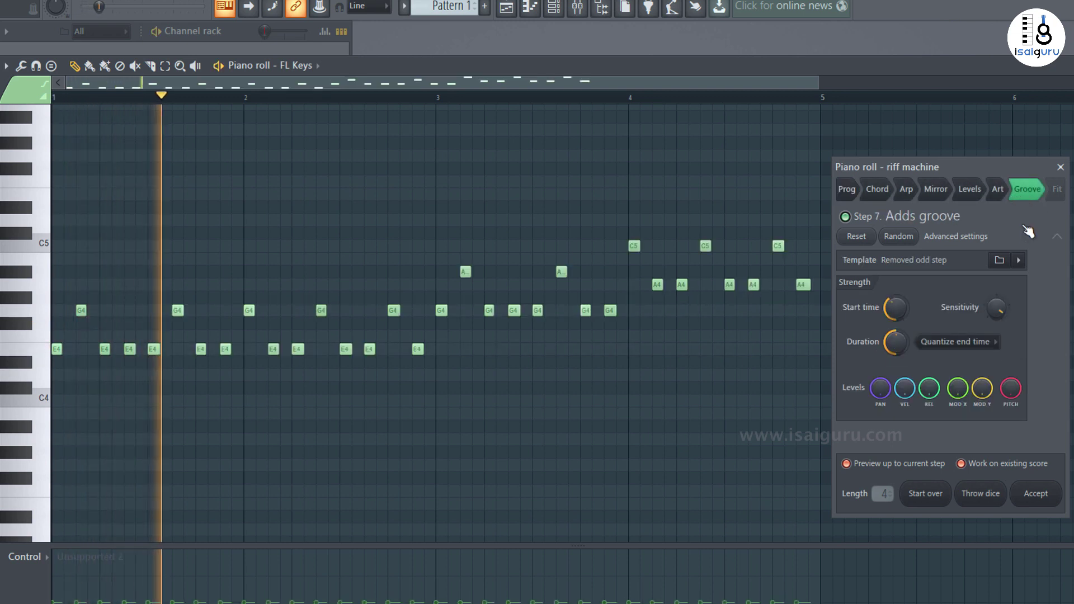
# - Set the arpeggio pattern to Simple, and accept the riff into the piano roll and play it back
pyautogui.click(877, 191)
pyautogui.click(906, 190)
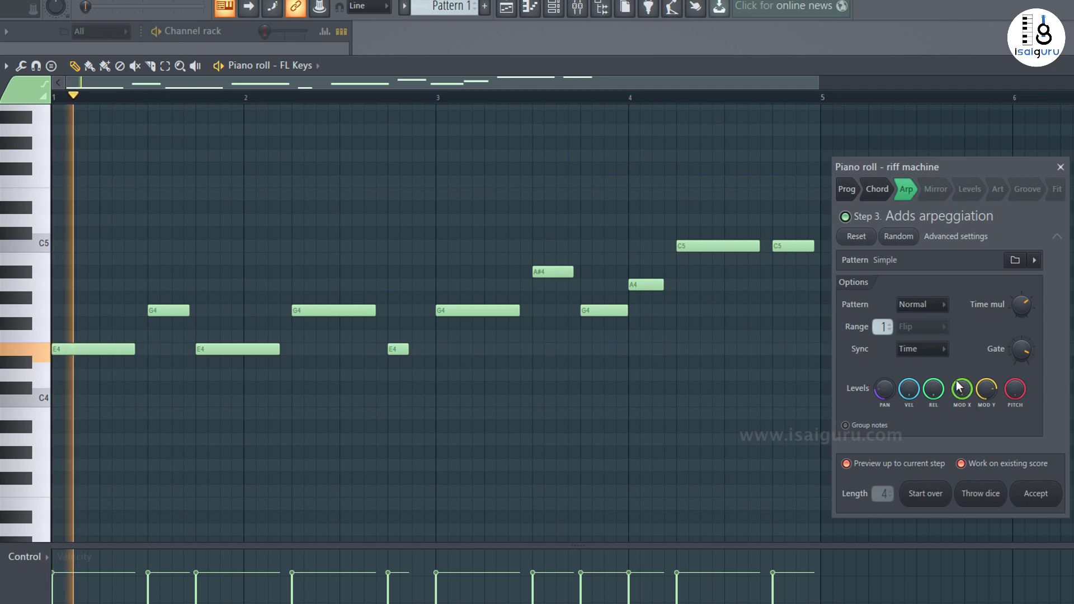
pyautogui.click(1036, 493)
pyautogui.press('space')
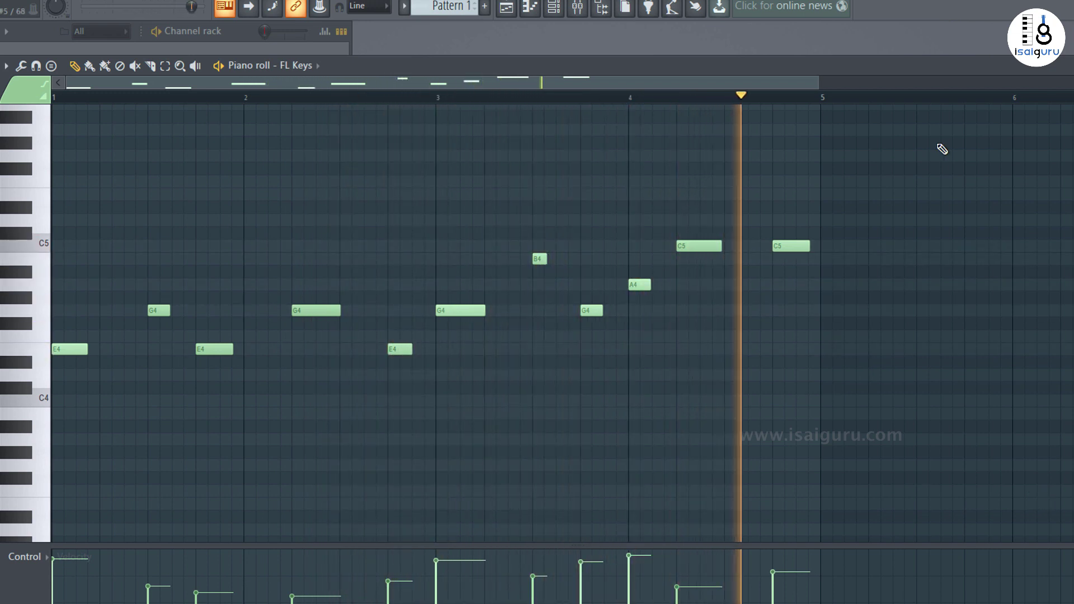
pyautogui.press('space')
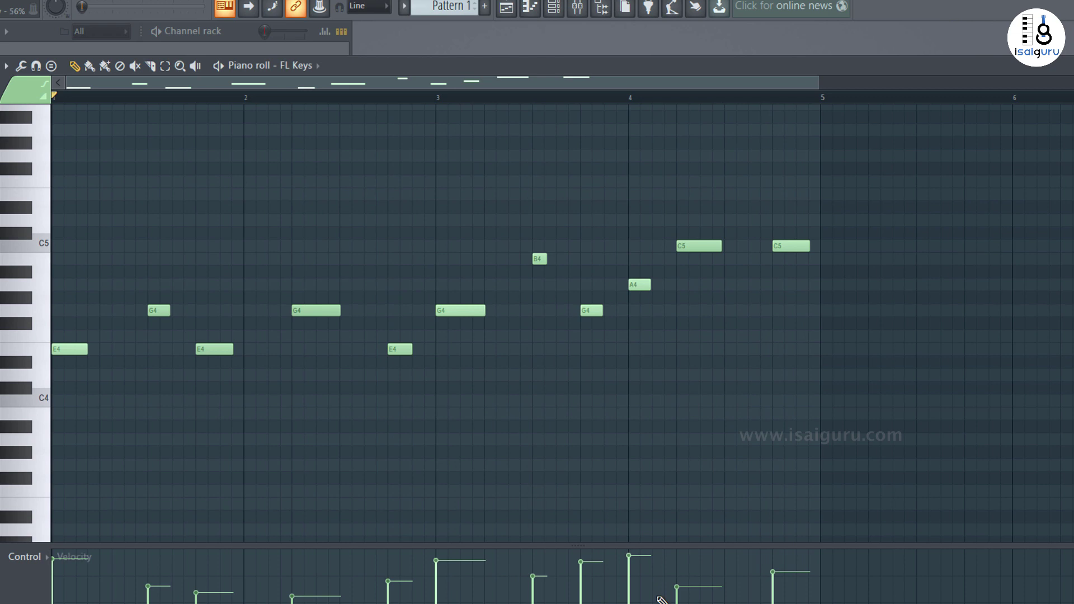